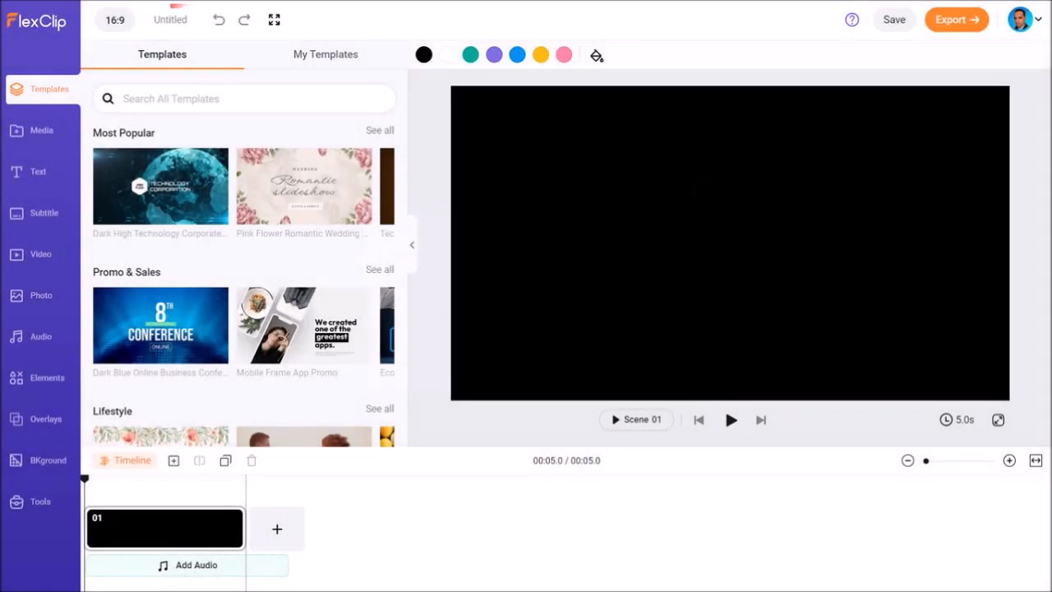
# Rename the untitled project as "FlexClip Promo".
pyautogui.click(171, 20)
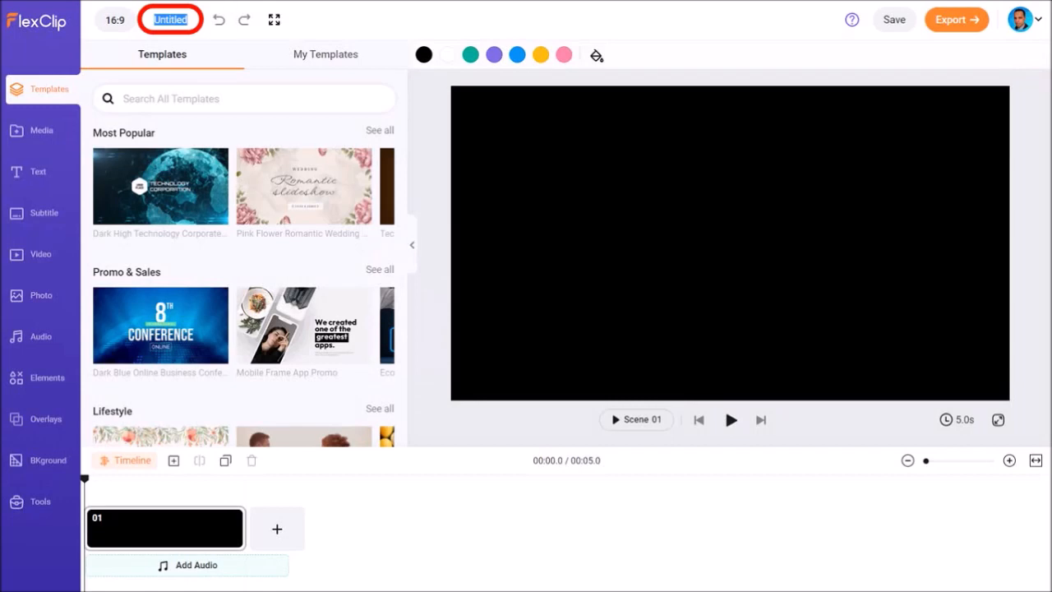
pyautogui.write('FlexClip Promo')
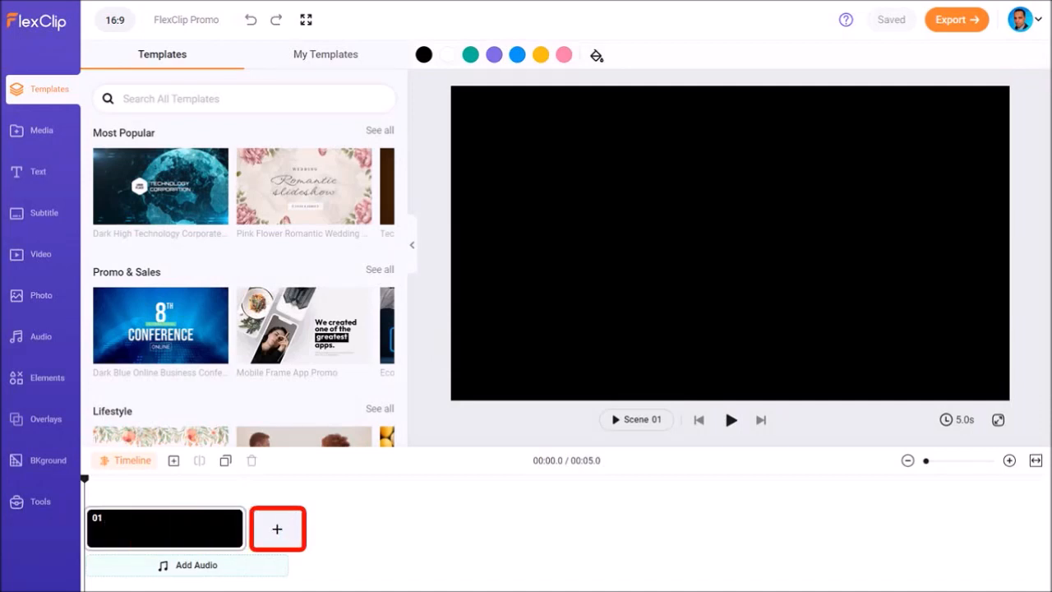
# Add a blank second scene to the timeline and delete it again.
pyautogui.click(277, 531)
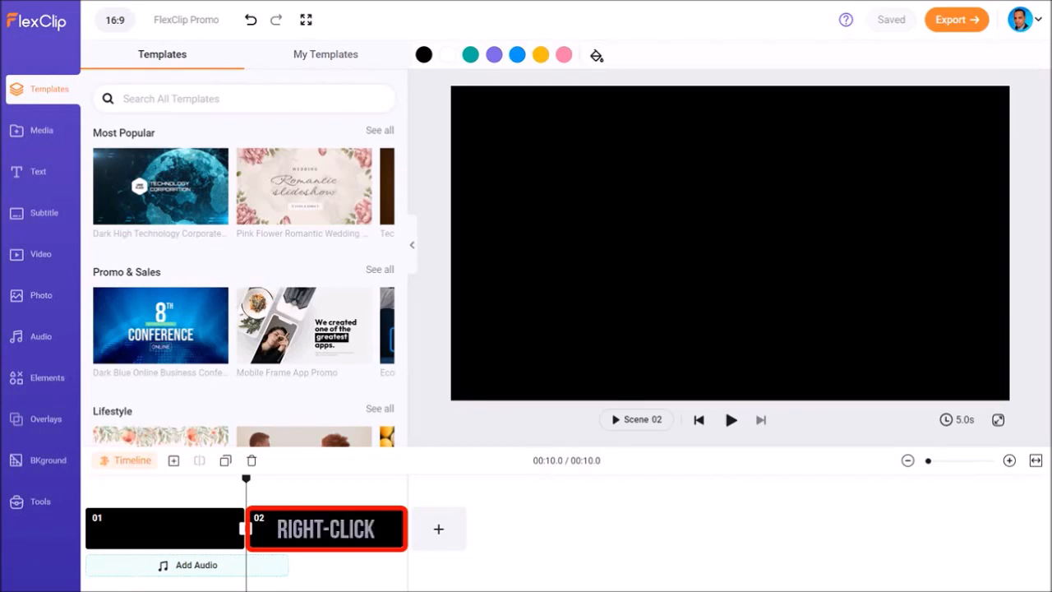
pyautogui.rightClick(338, 530)
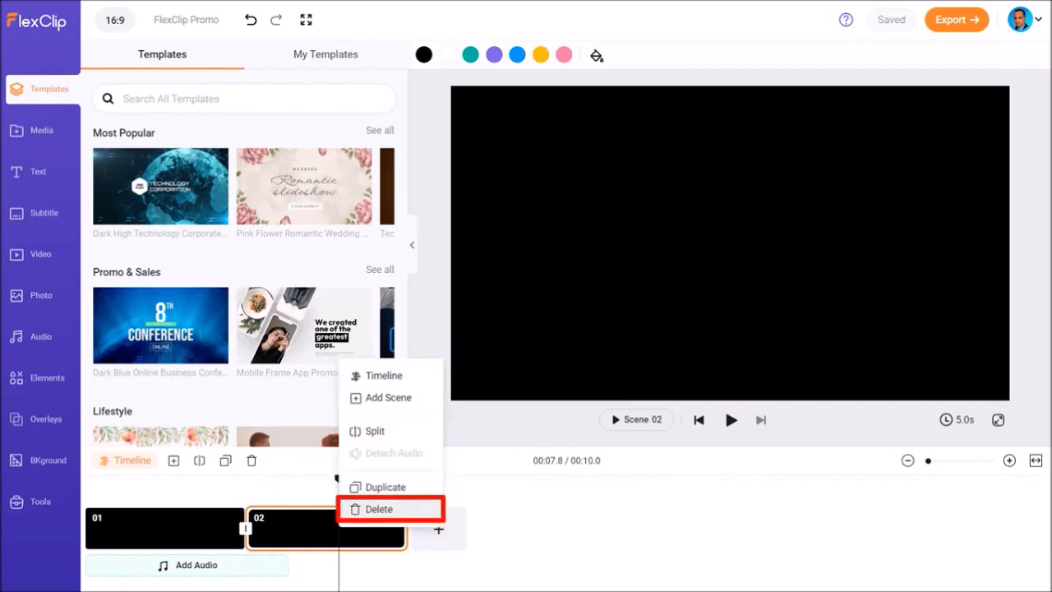
pyautogui.click(379, 510)
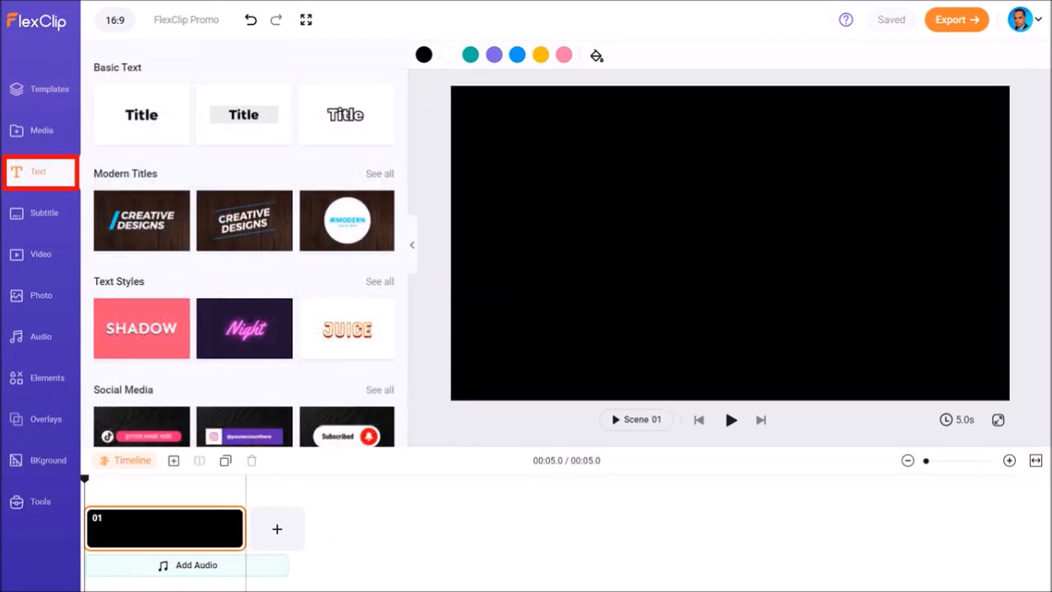
# Add the "BRAND NEW" title design from the Modern Titles collection to scene 01.
pyautogui.scroll(-4, 343, 279)
pyautogui.scroll(-7, 342, 278)
pyautogui.scroll(6, 342, 279)
pyautogui.scroll(4, 343, 279)
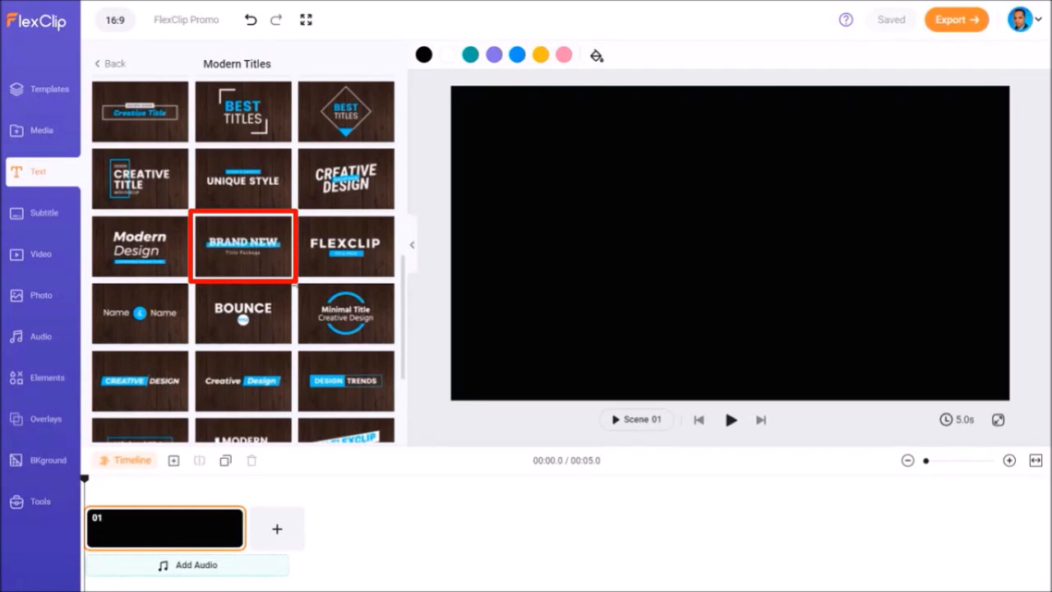
pyautogui.click(278, 264)
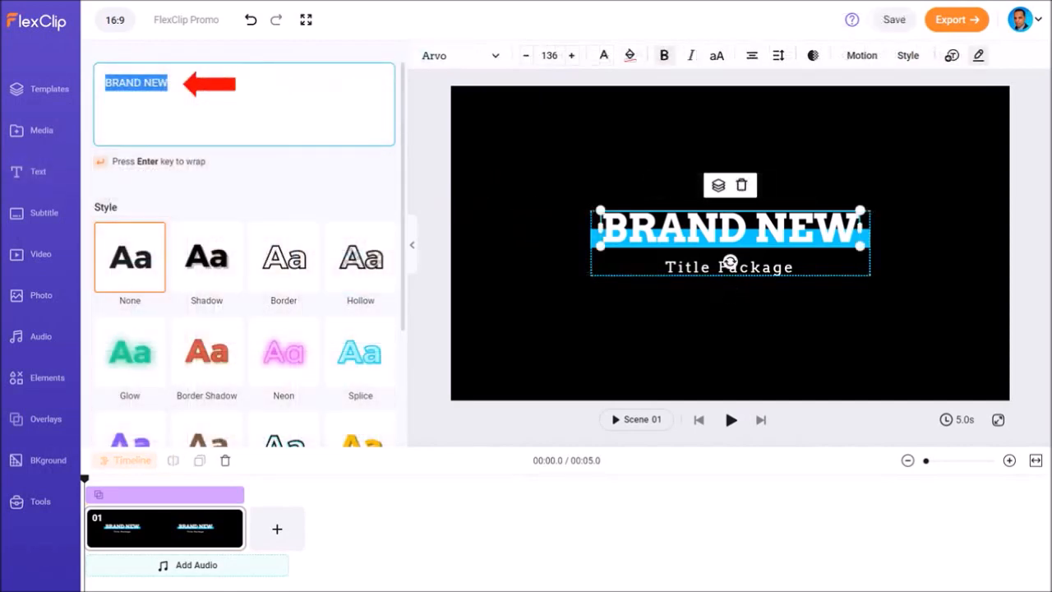
# Replace the title's main heading text with "INTRODUCING".
pyautogui.write('IN')
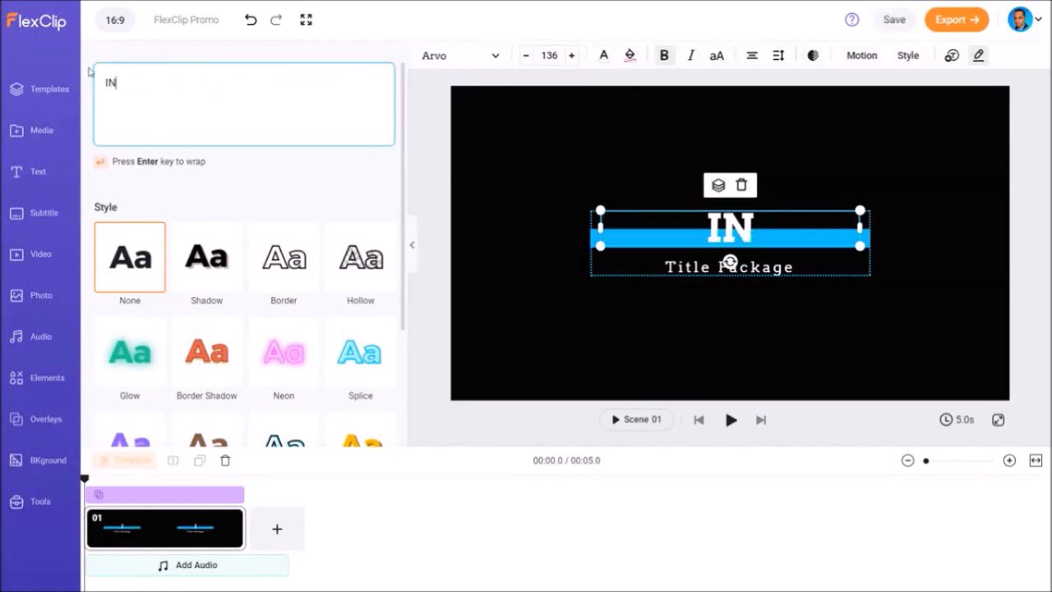
pyautogui.write('TRODU')
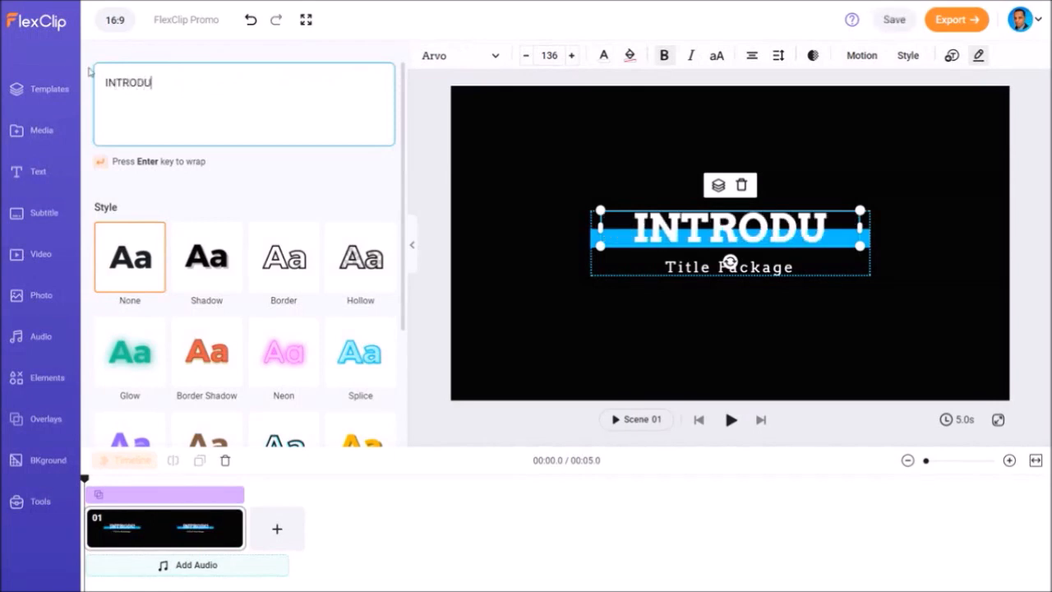
pyautogui.write('CING')
# Widen the heading's text box to fit the word on one line, centre it horizontally and raise it slightly above the blue bar.
pyautogui.click(769, 240)
pyautogui.moveTo(860, 228); pyautogui.dragTo(911, 228)
pyautogui.moveTo(738, 225); pyautogui.dragTo(714, 223)
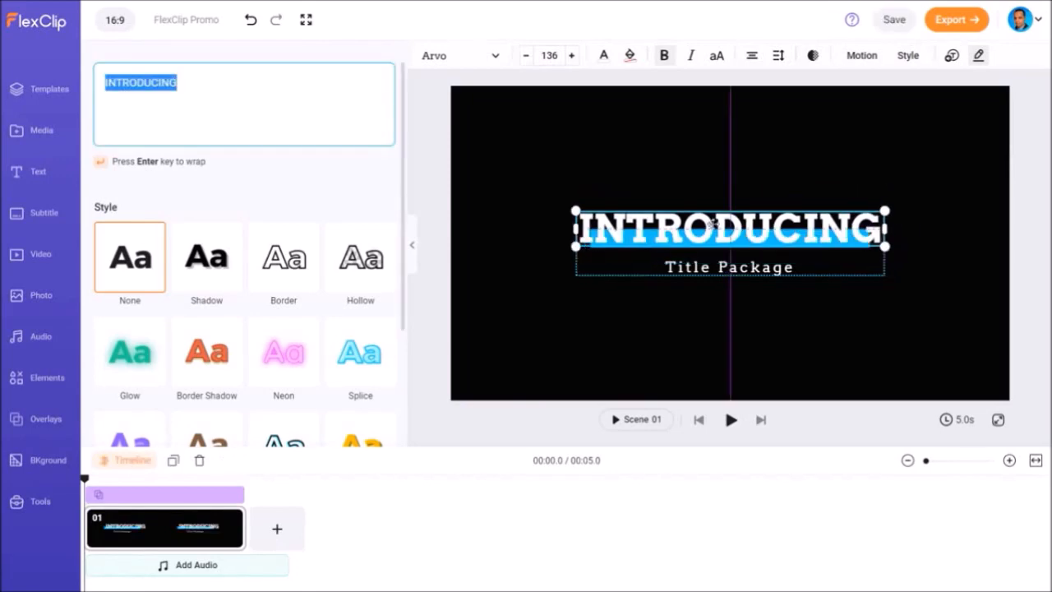
pyautogui.click(712, 223)
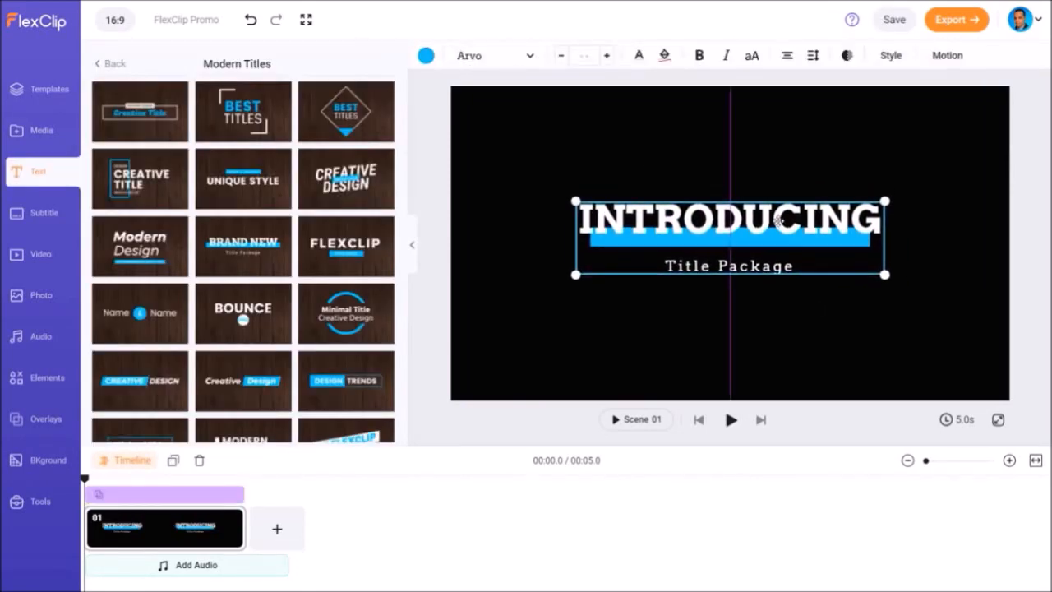
pyautogui.click(779, 220)
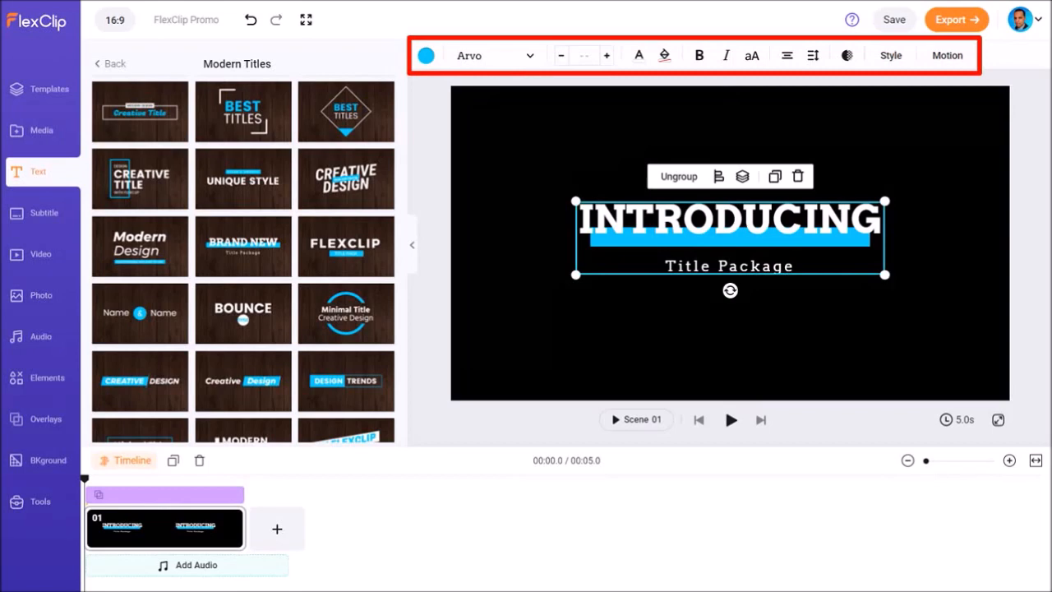
# Replace the subtitle text below the blue bar with "THE ALL NEW".
pyautogui.doubleClick(730, 266)
pyautogui.write('THE ALL ')
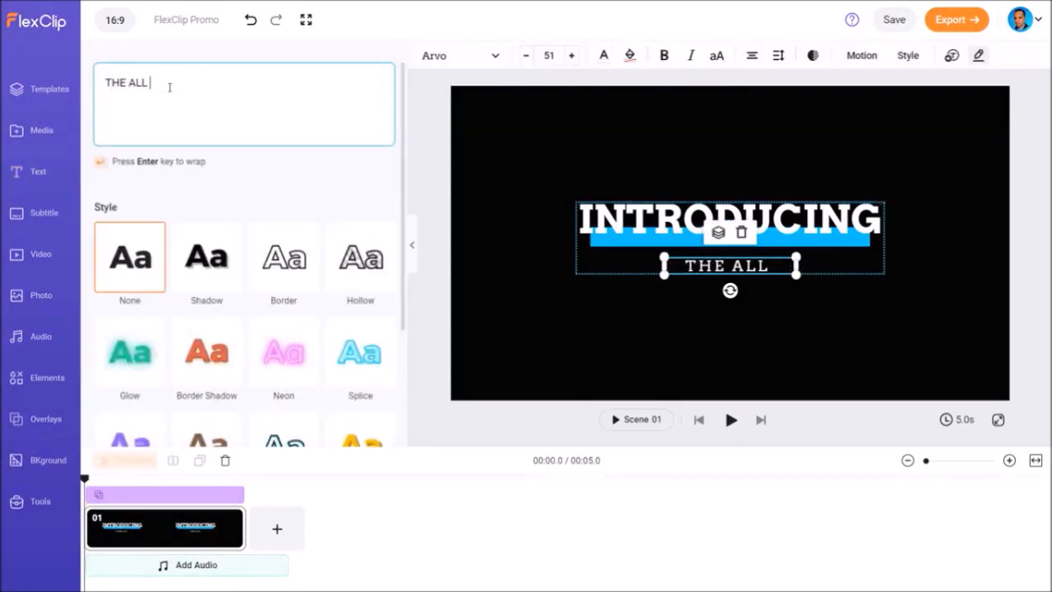
pyautogui.write('NEW')
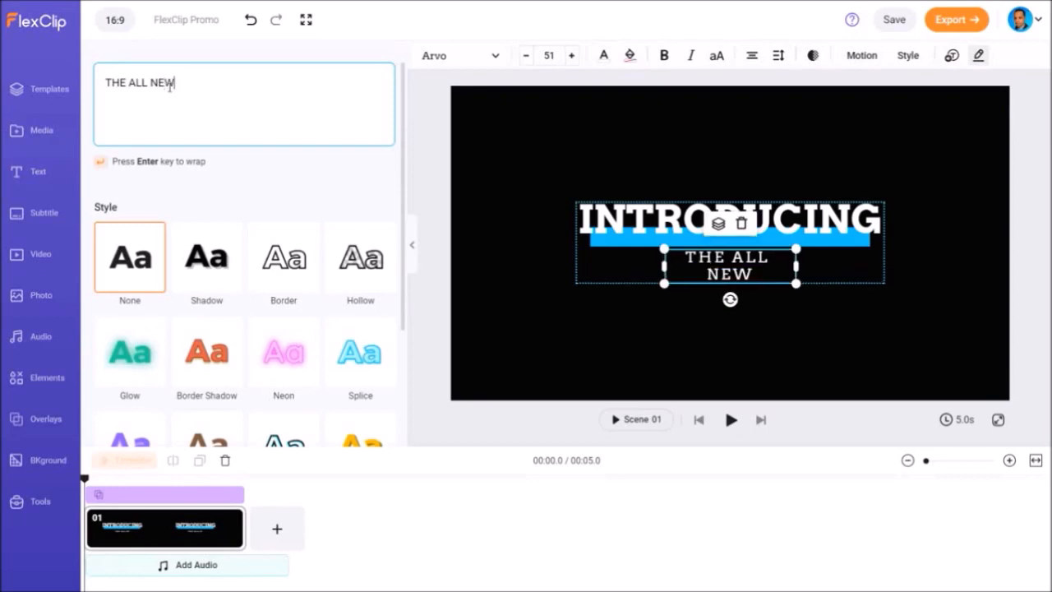
pyautogui.hotkey('ctrl', 'a')
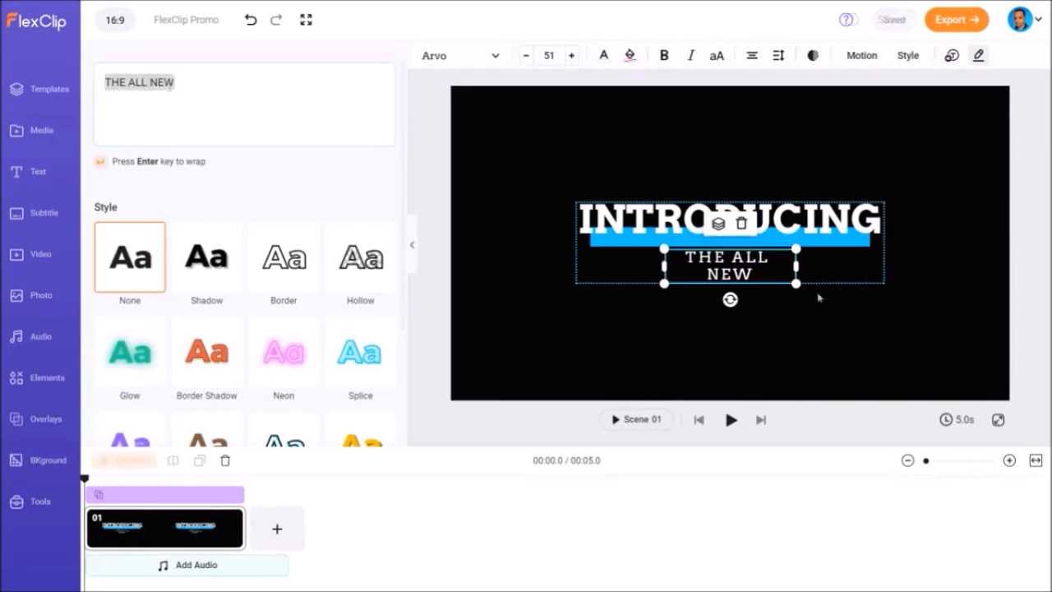
# Widen the subtitle onto one line, enlarge it to font size 72 and centre it under the heading.
pyautogui.moveTo(797, 266); pyautogui.dragTo(822, 265)
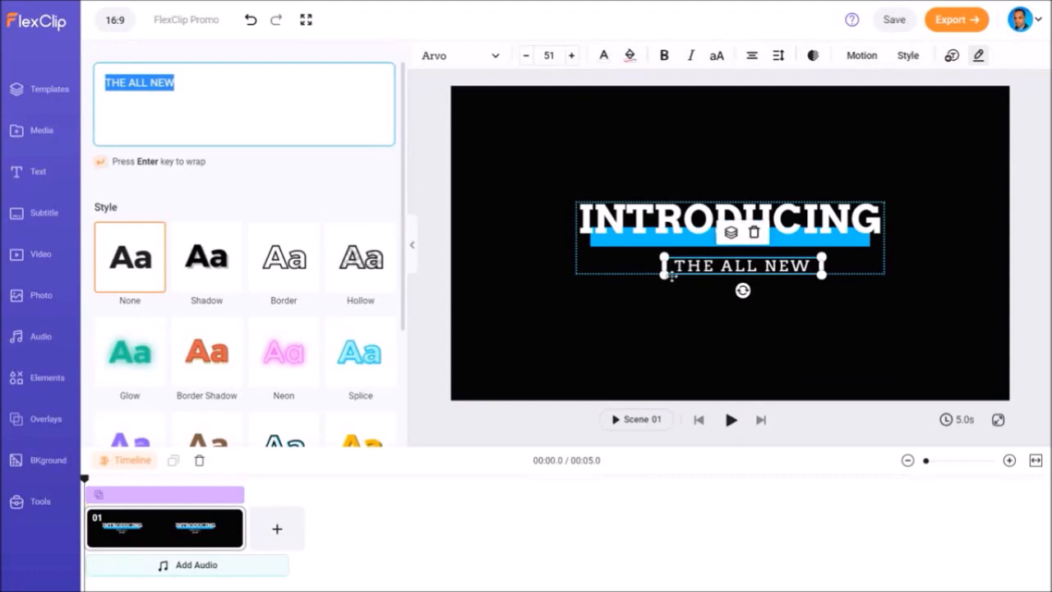
pyautogui.moveTo(664, 276); pyautogui.dragTo(608, 284)
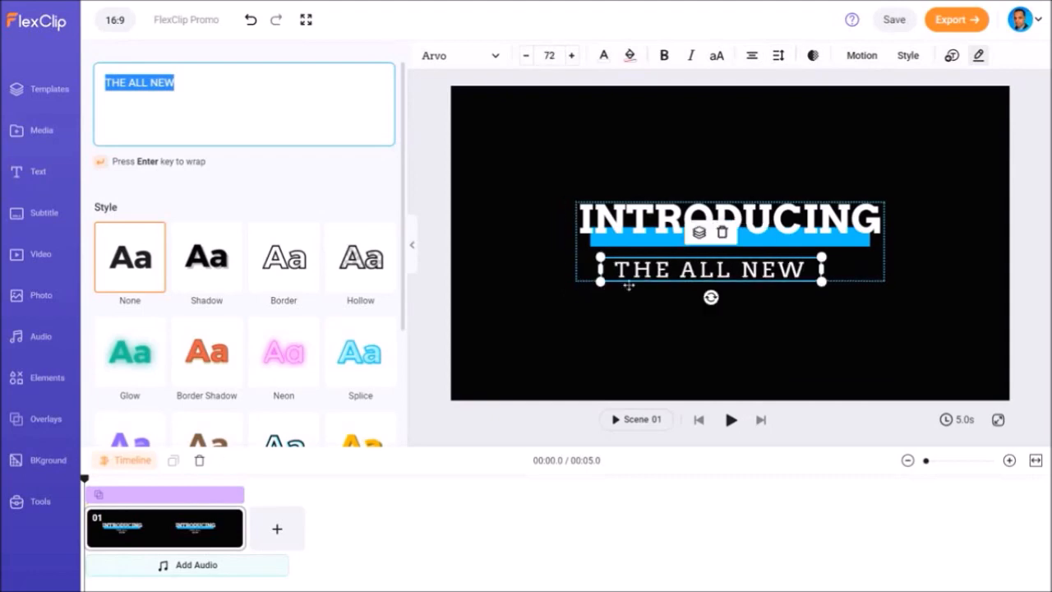
pyautogui.moveTo(723, 270); pyautogui.dragTo(741, 266)
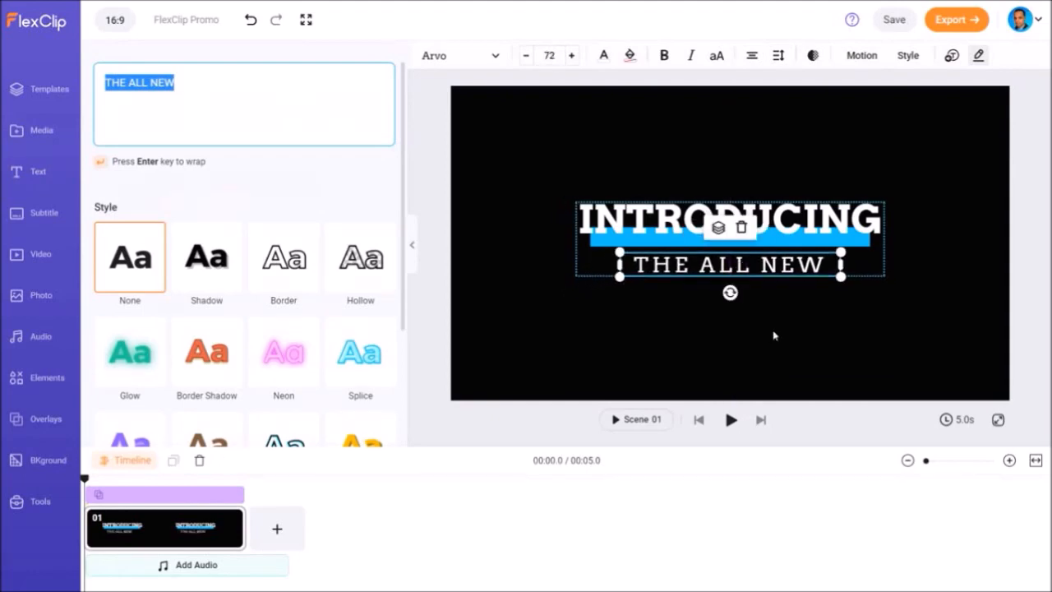
# Recolour the bar behind the heading with the darkest preset blue and preview the title animation.
pyautogui.click(600, 247)
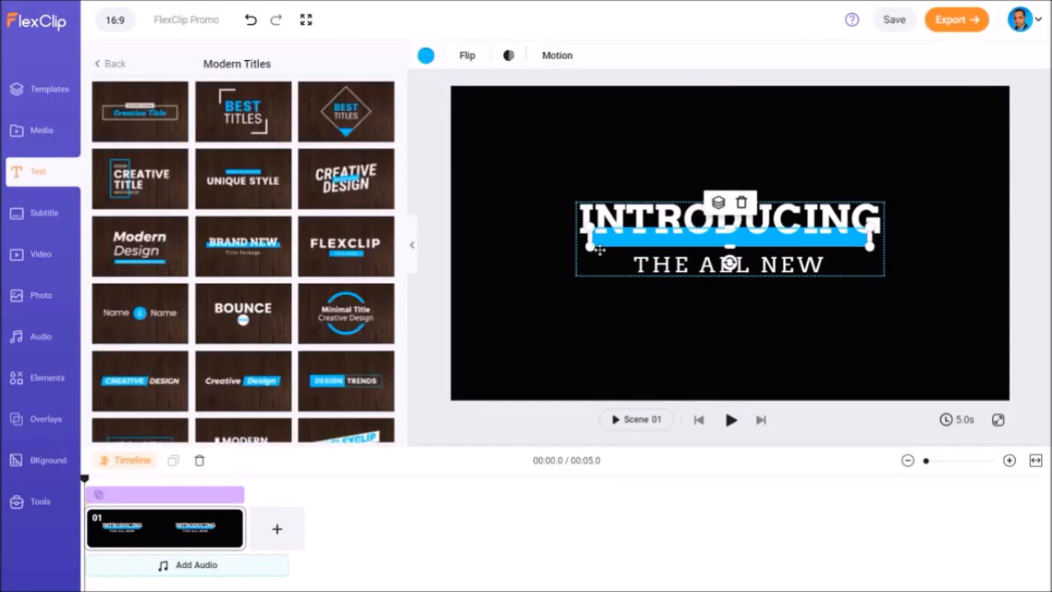
pyautogui.click(427, 57)
pyautogui.click(368, 206)
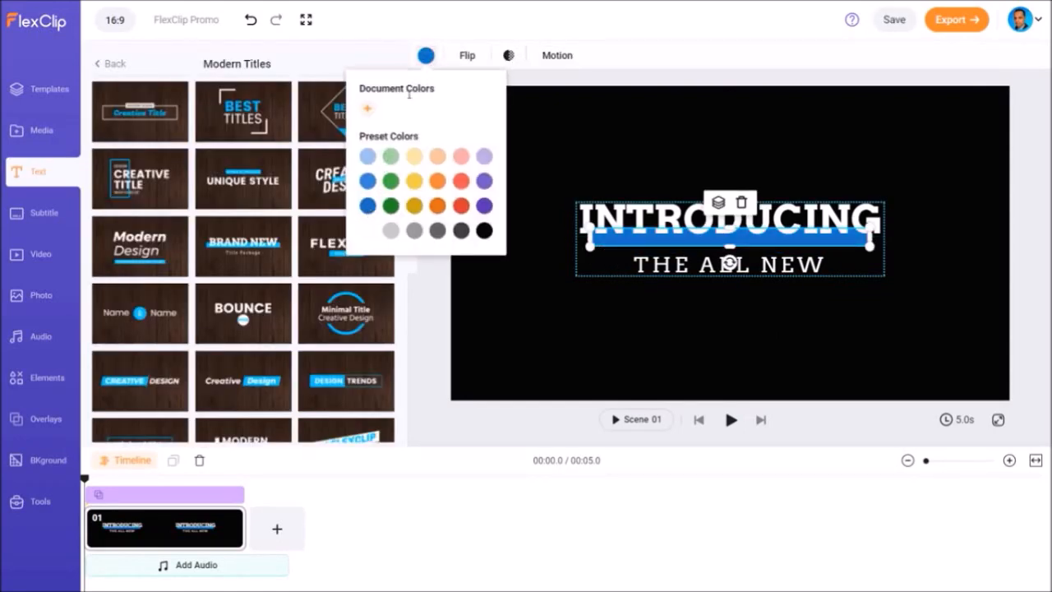
pyautogui.click(426, 57)
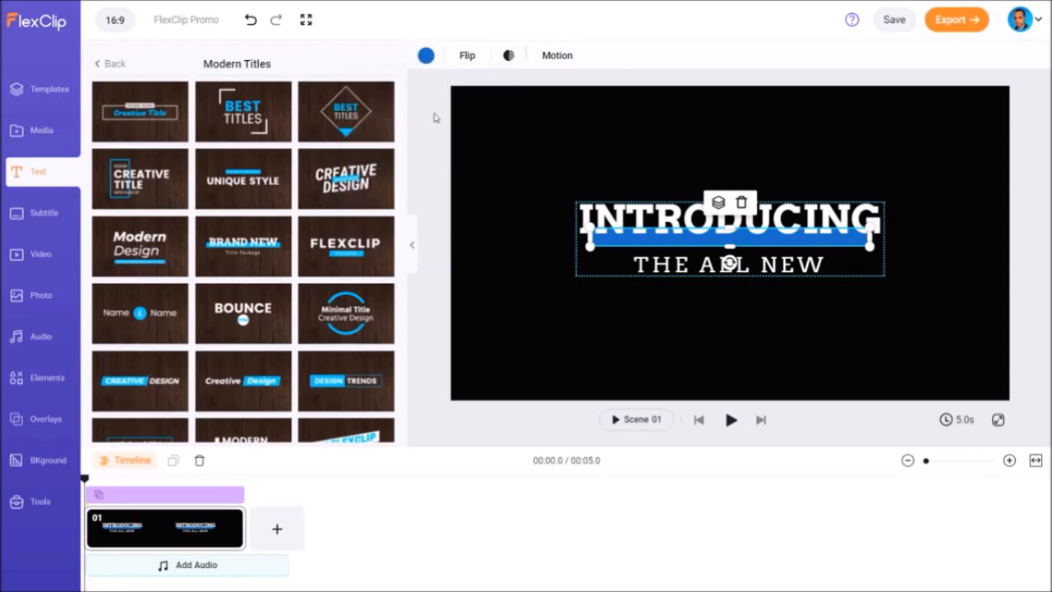
pyautogui.click(730, 420)
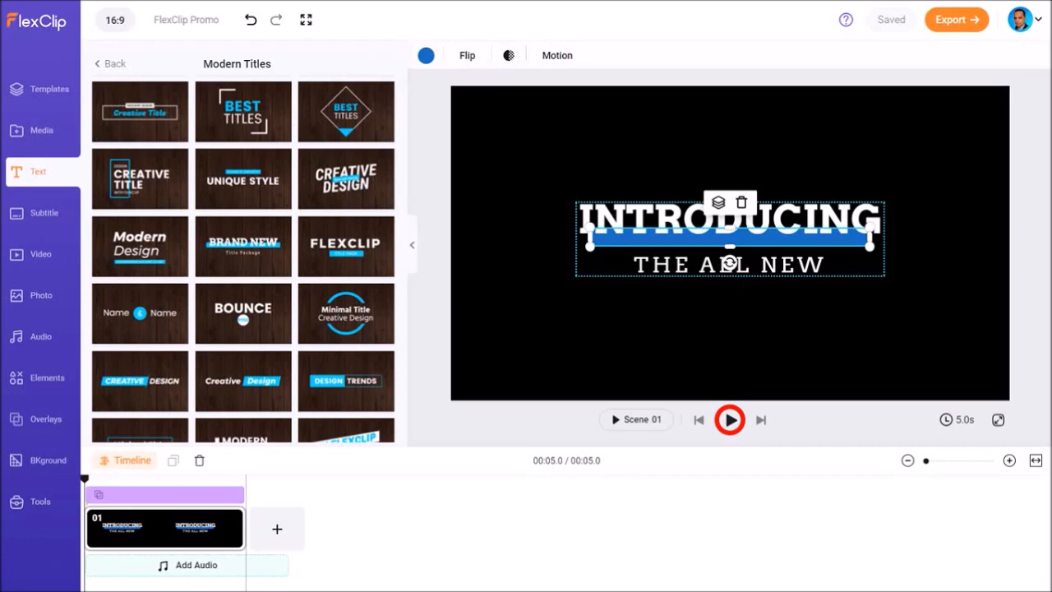
pyautogui.click(731, 420)
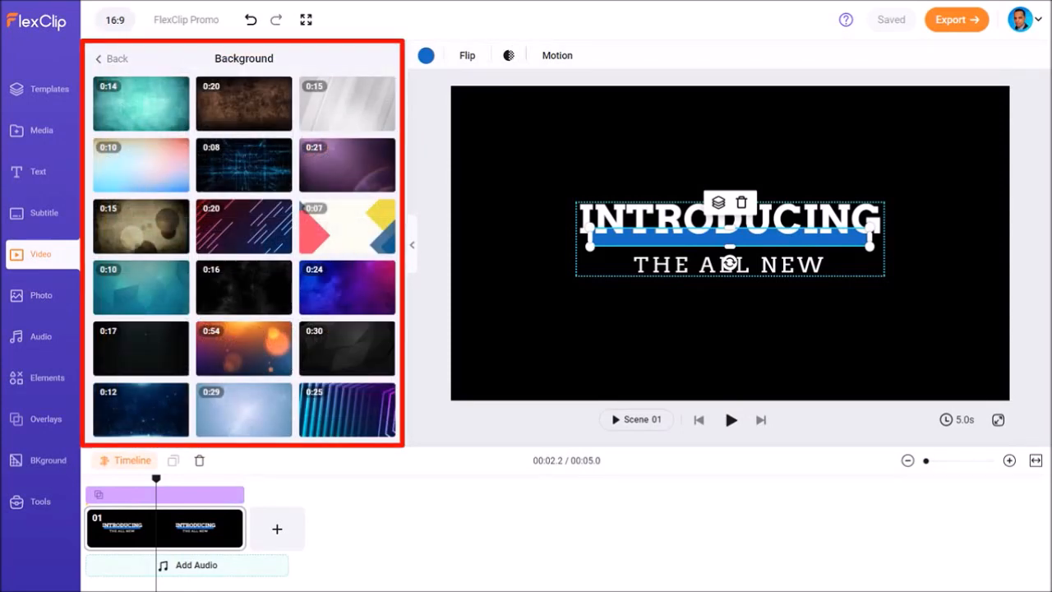
# Add the 0:50 purple-and-blue smoke video from the Background stock collection as the scene's background.
pyautogui.scroll(-10, 243, 255)
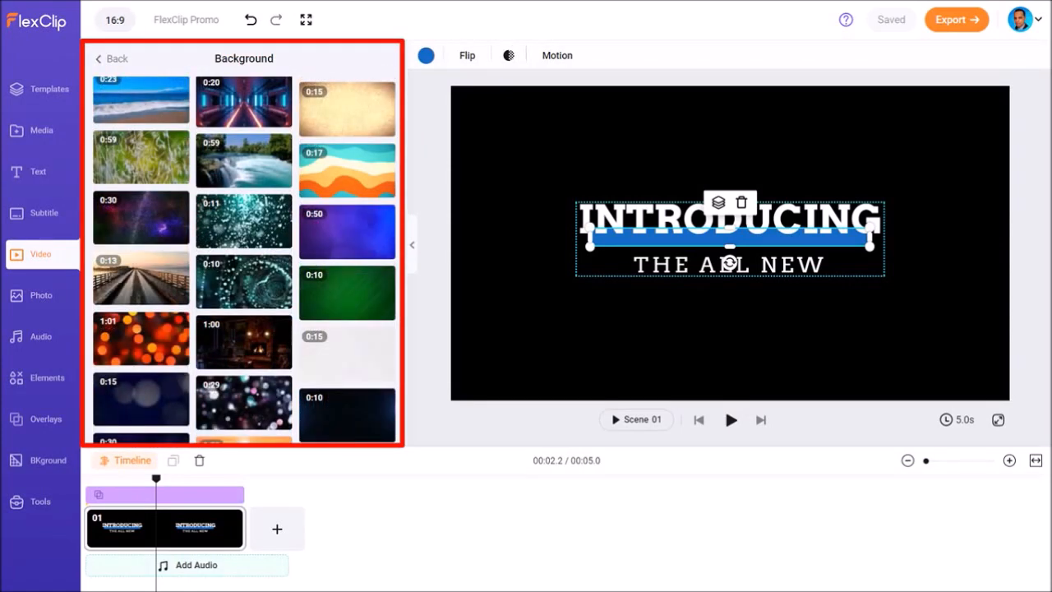
pyautogui.moveTo(347, 232)
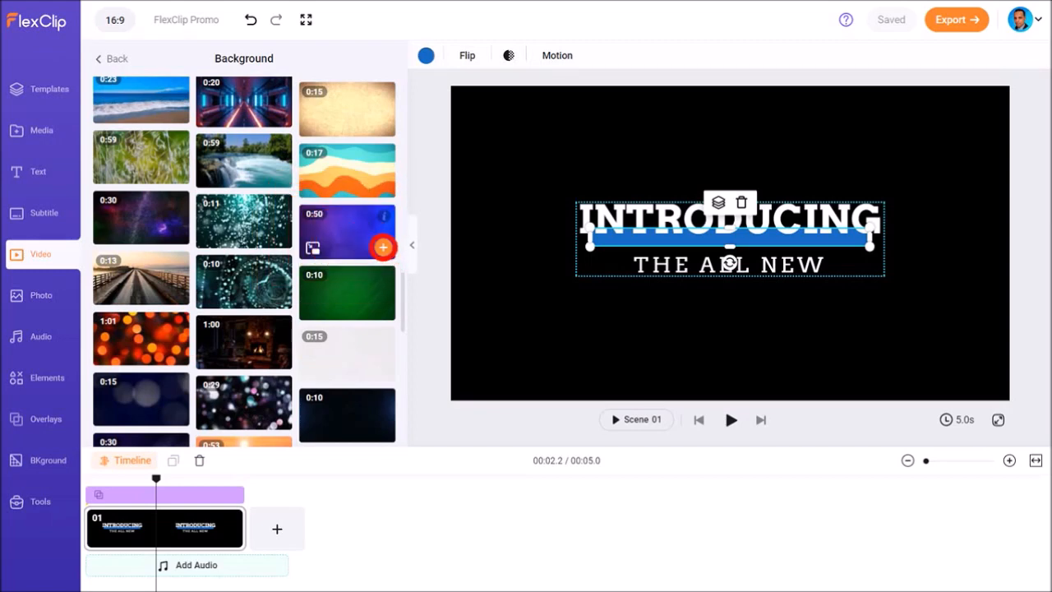
pyautogui.click(383, 246)
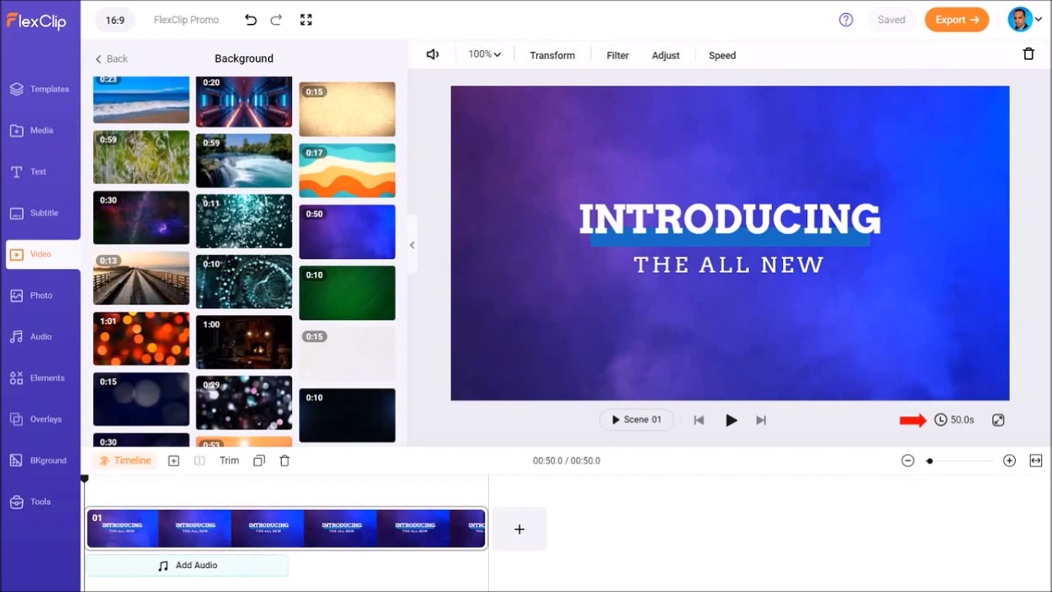
# Set the duration of scene 01 to 3 seconds and preview it.
pyautogui.click(961, 420)
pyautogui.write('3')
pyautogui.press('Return')
pyautogui.click(874, 433)
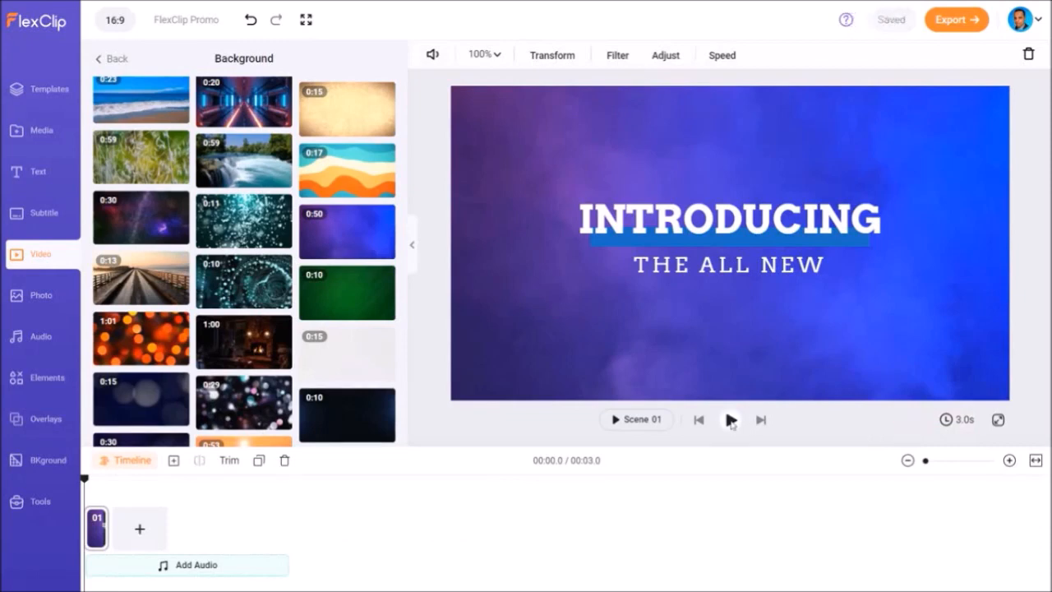
pyautogui.click(731, 420)
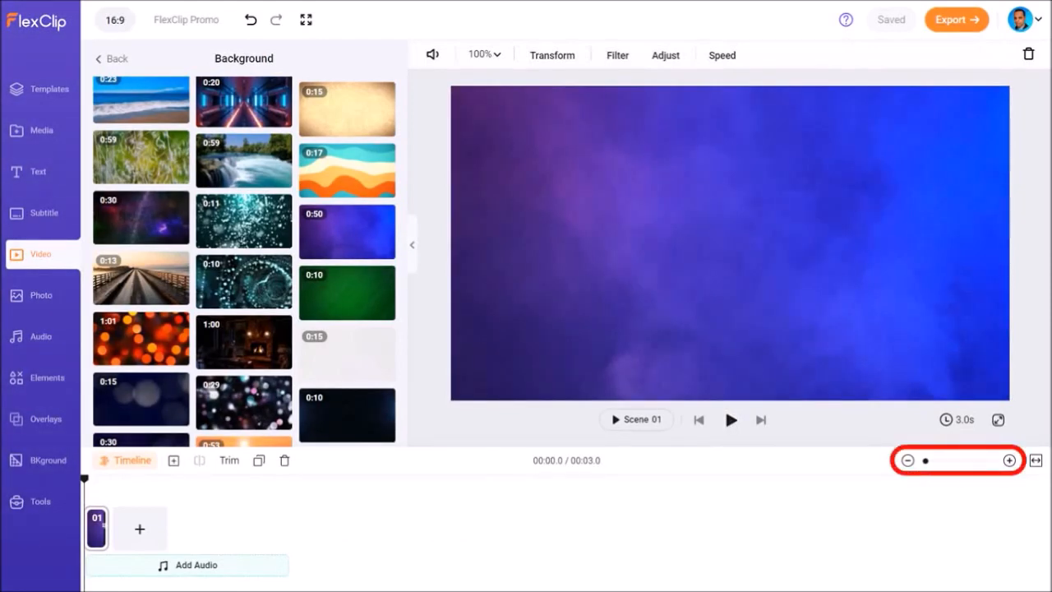
# Duplicate scene 01 and delete the title group from the copy, keeping its background video.
pyautogui.click(926, 461)
pyautogui.moveTo(927, 463); pyautogui.dragTo(928, 464)
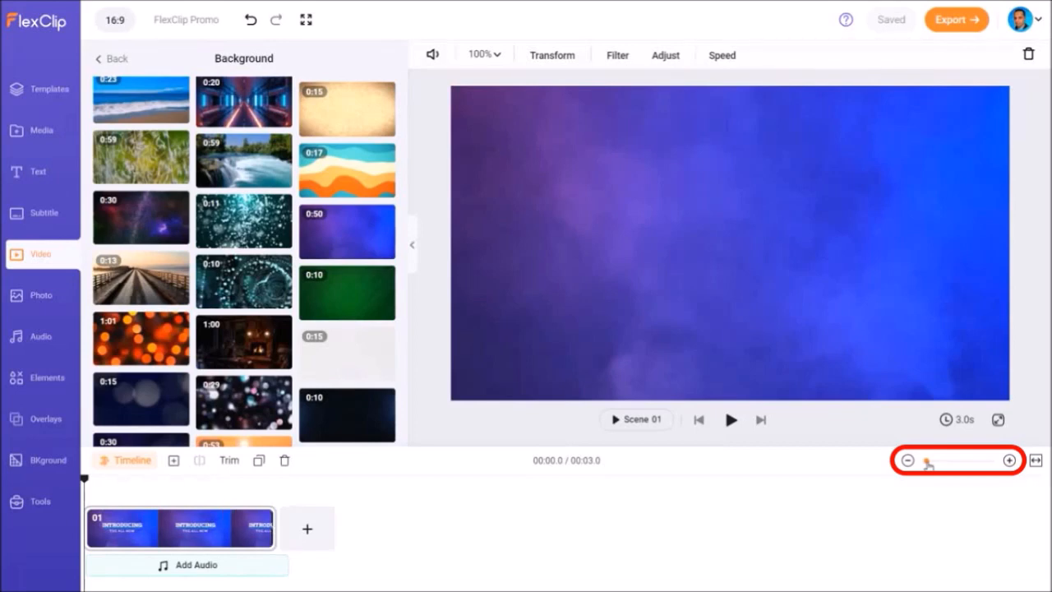
pyautogui.rightClick(190, 526)
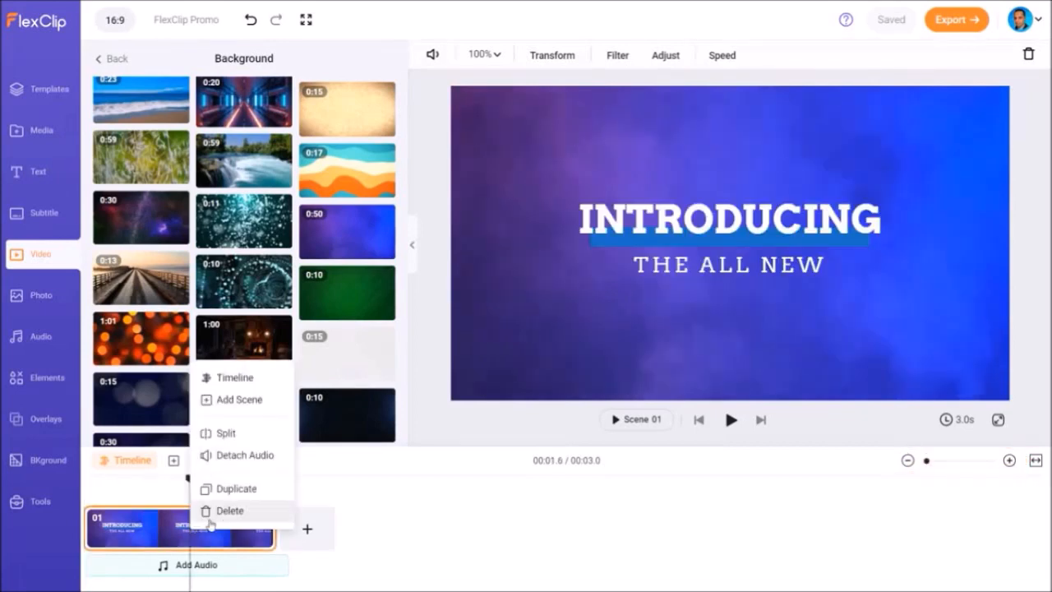
pyautogui.click(246, 493)
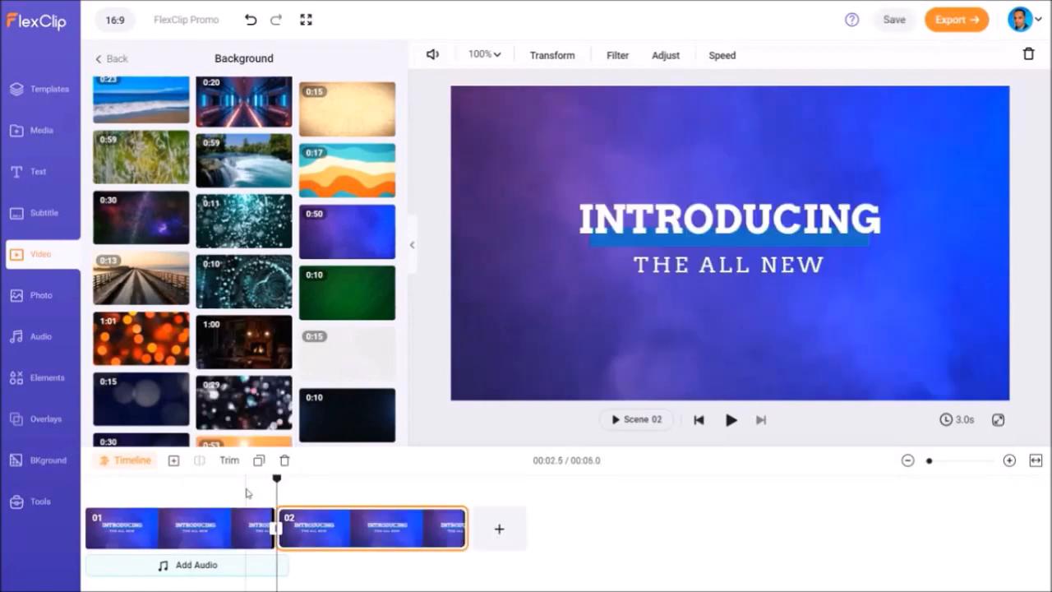
pyautogui.click(762, 226)
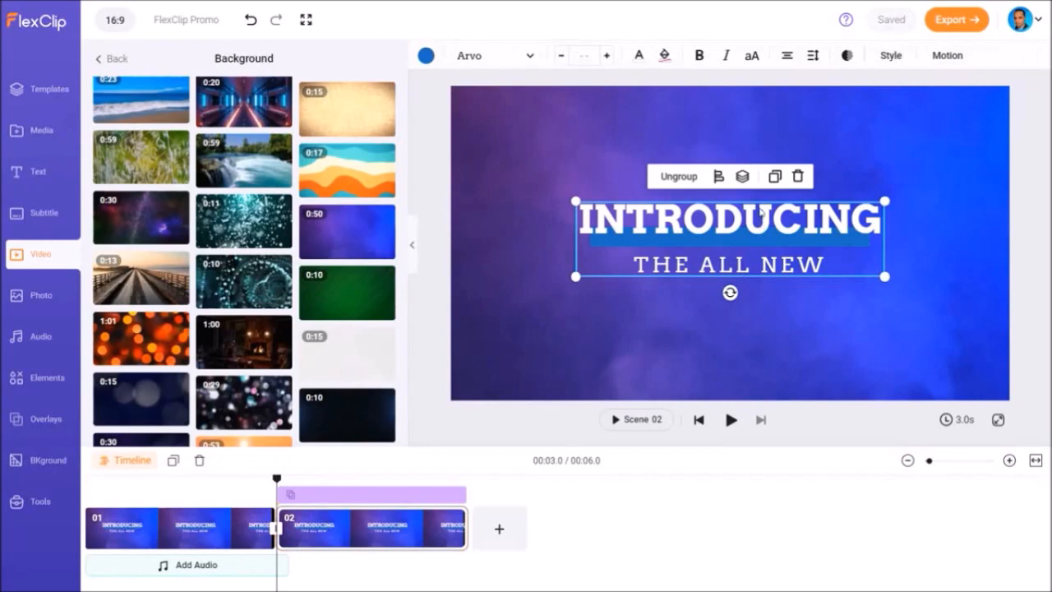
pyautogui.click(798, 177)
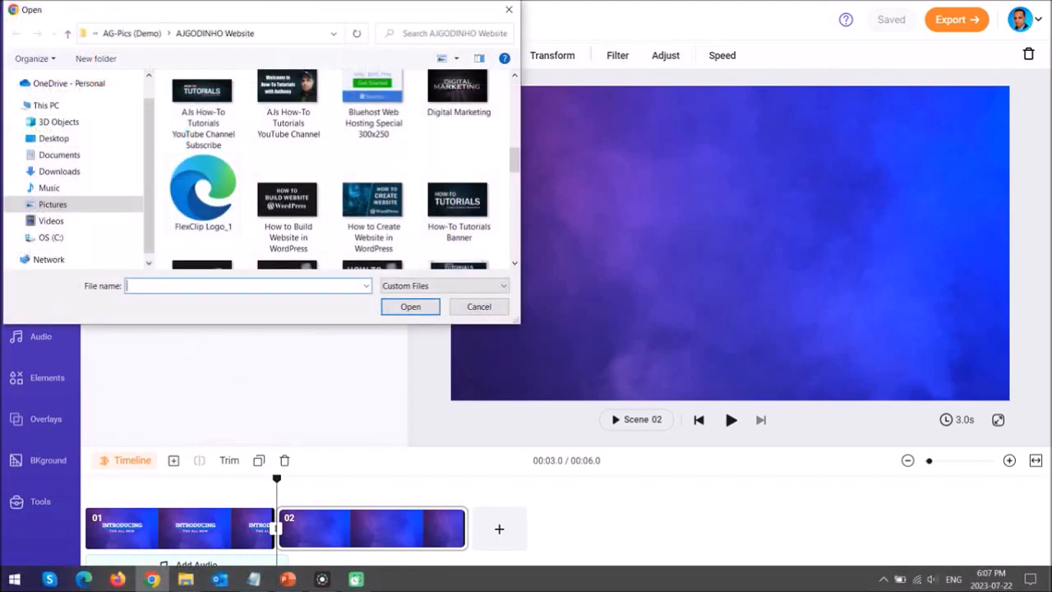
# Upload the FlexClip Logo_1 file to the project media and place it near the middle of scene 02.
pyautogui.click(203, 194)
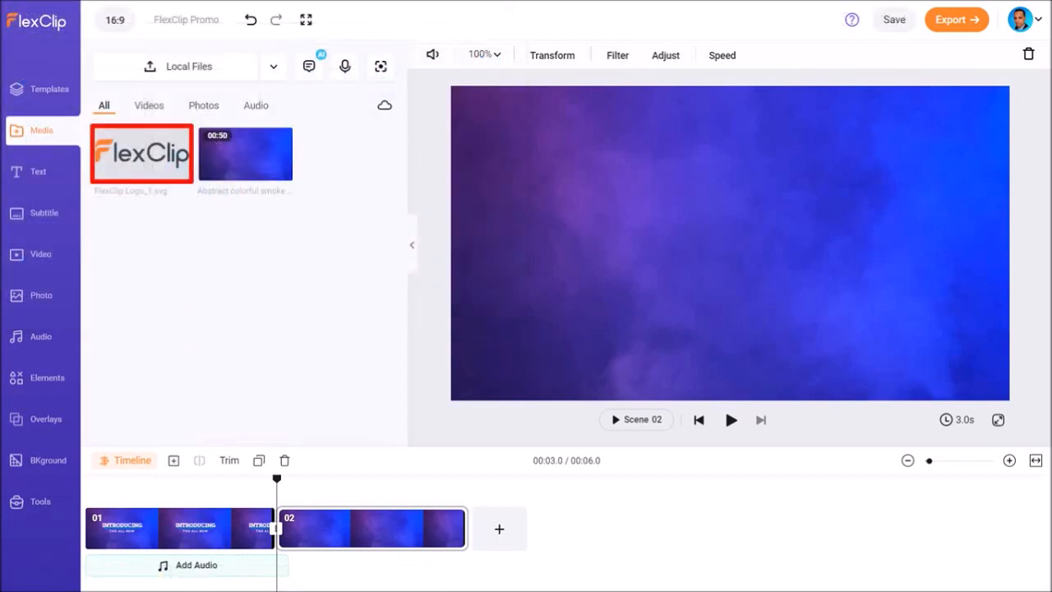
pyautogui.moveTo(142, 154); pyautogui.dragTo(716, 228)
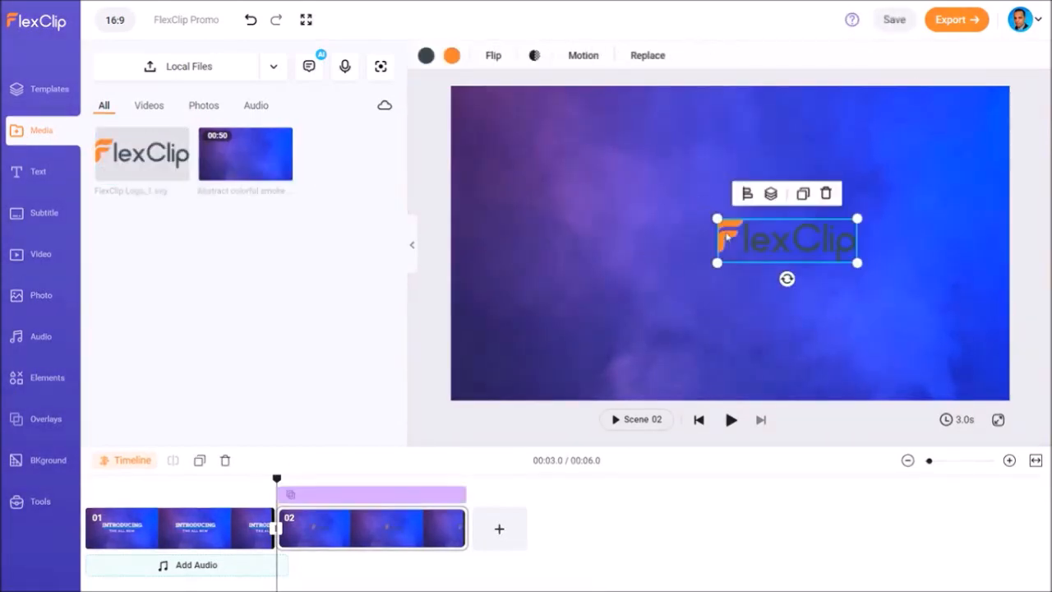
# Enlarge the FlexClip logo in scene 02, centre it in the upper half, and recolour its dark letters white.
pyautogui.moveTo(717, 218); pyautogui.dragTo(511, 153)
pyautogui.moveTo(632, 207); pyautogui.dragTo(678, 204)
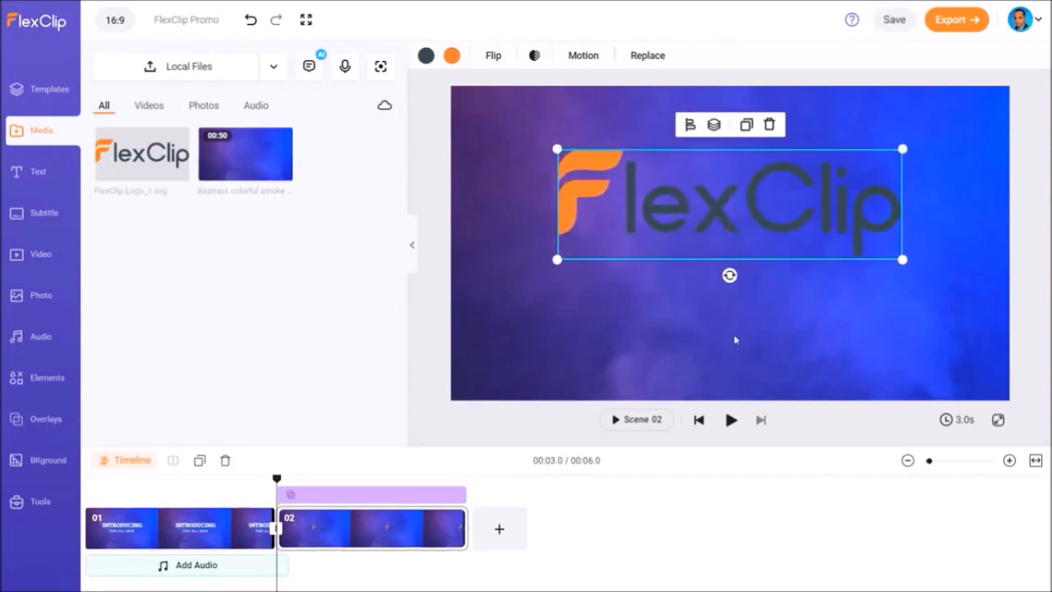
pyautogui.click(426, 56)
pyautogui.click(368, 232)
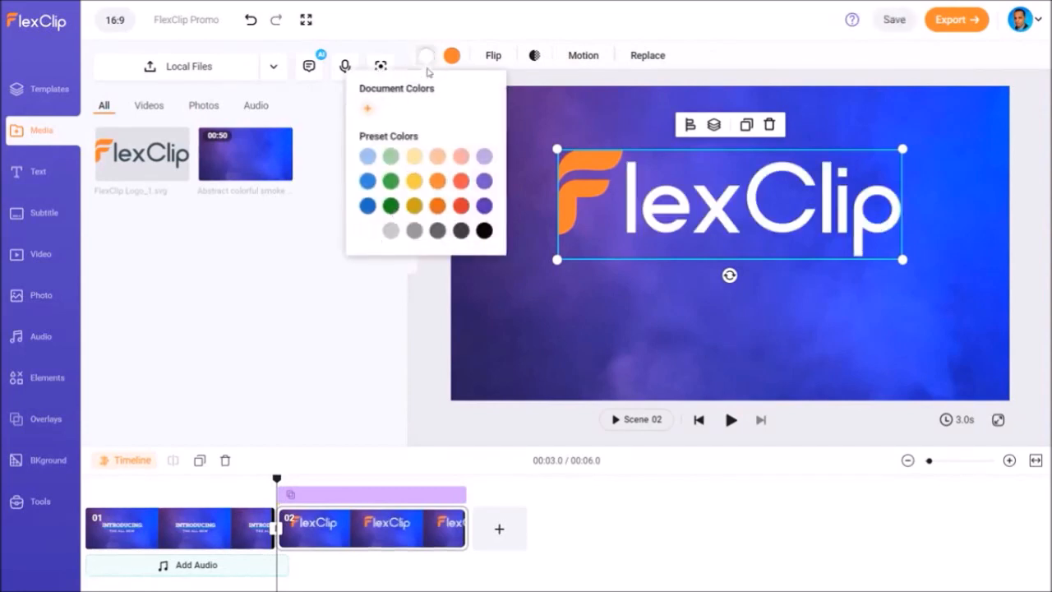
pyautogui.click(429, 59)
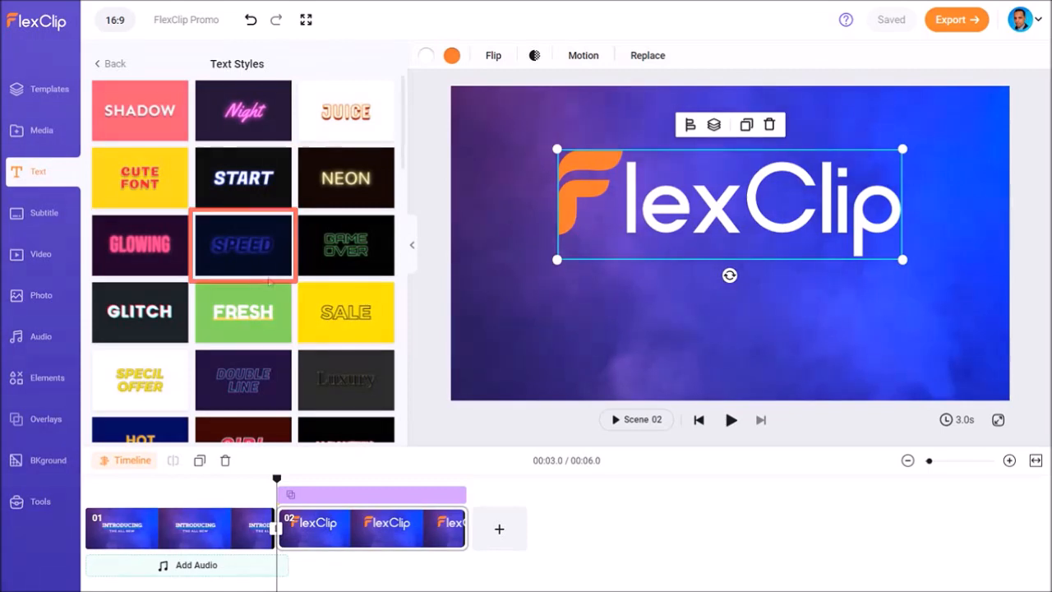
# Add a text in the SPEED style to scene 02 and replace its wording with "VIDEO CREATOR".
pyautogui.click(252, 250)
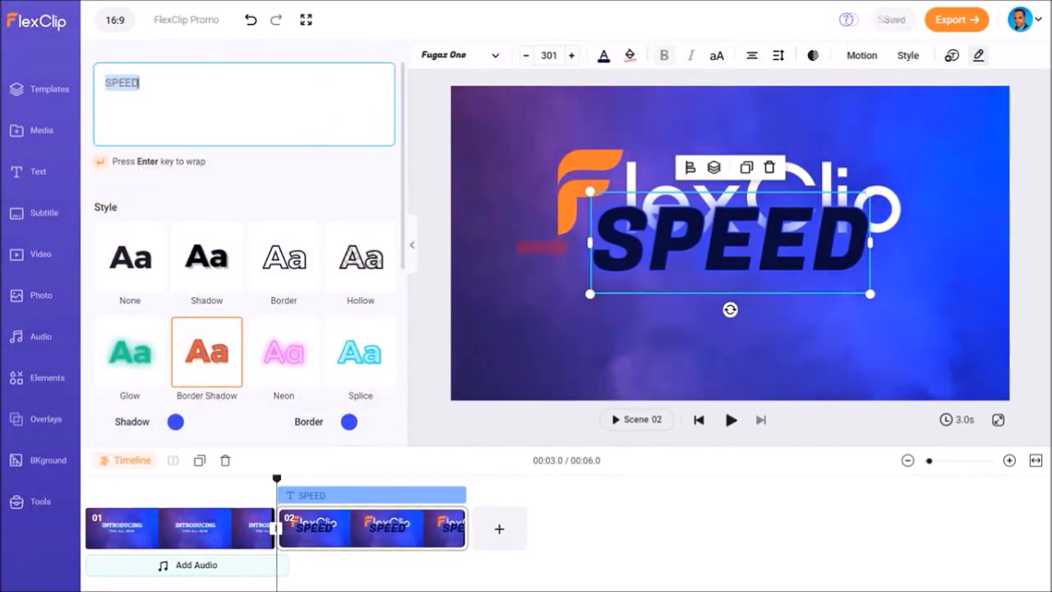
pyautogui.write('VIDEO CREATO')
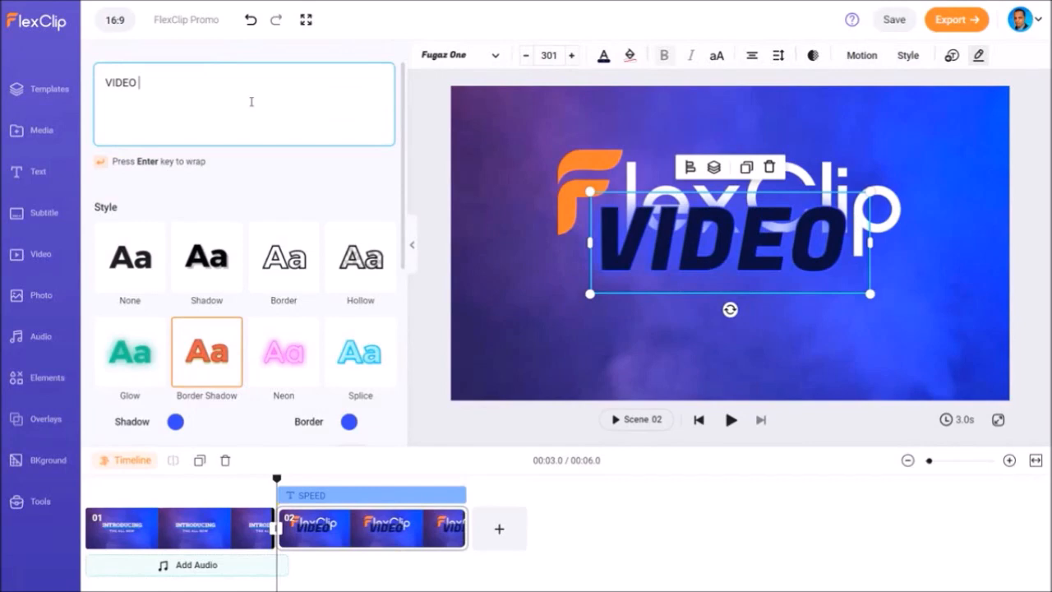
pyautogui.write('R')
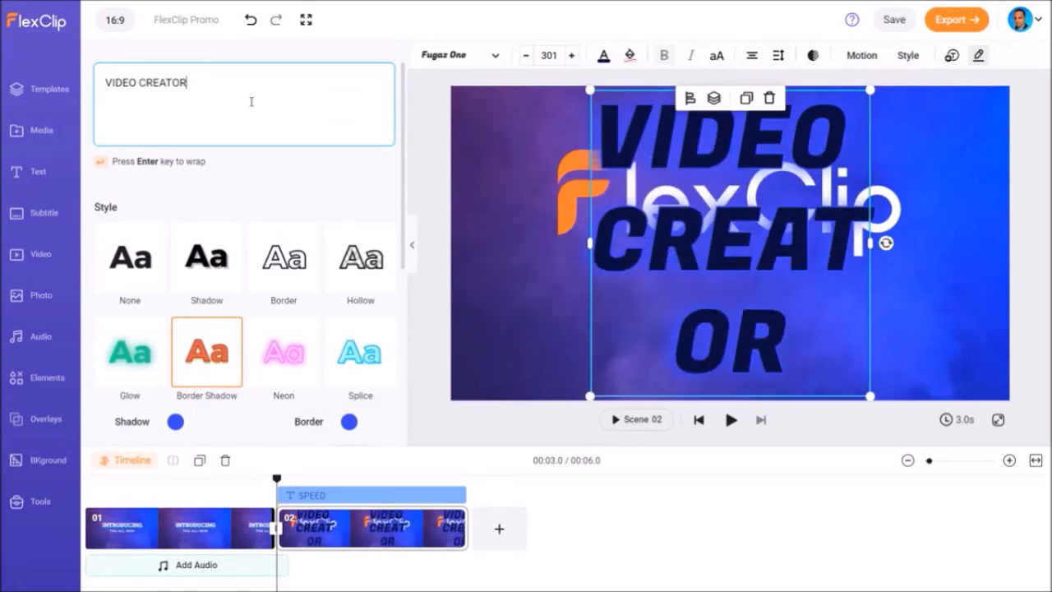
# Shrink the VIDEO CREATOR text to size 118 on one line and place it directly beneath the logo.
pyautogui.moveTo(871, 396); pyautogui.dragTo(598, 224)
pyautogui.moveTo(598, 182); pyautogui.dragTo(730, 182)
pyautogui.moveTo(658, 183); pyautogui.dragTo(832, 282)
pyautogui.moveTo(904, 280); pyautogui.dragTo(787, 280)
pyautogui.moveTo(682, 286); pyautogui.dragTo(745, 278)
pyautogui.moveTo(850, 292); pyautogui.dragTo(838, 291)
pyautogui.moveTo(758, 279); pyautogui.dragTo(762, 271)
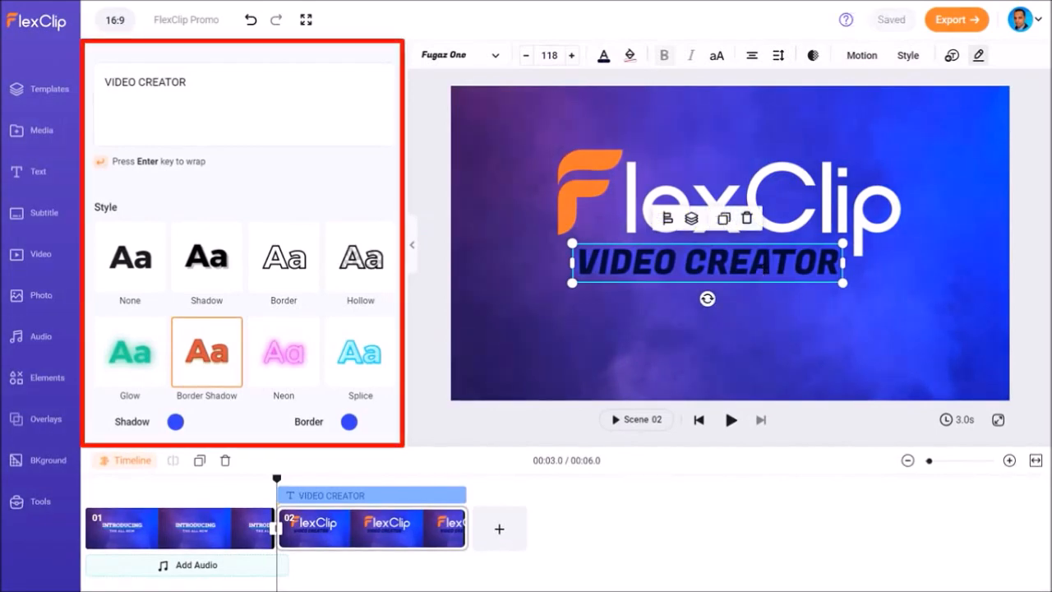
# Change both the shadow and border colours of the VIDEO CREATOR text to the dark orange preset.
pyautogui.scroll(-2, 243, 246)
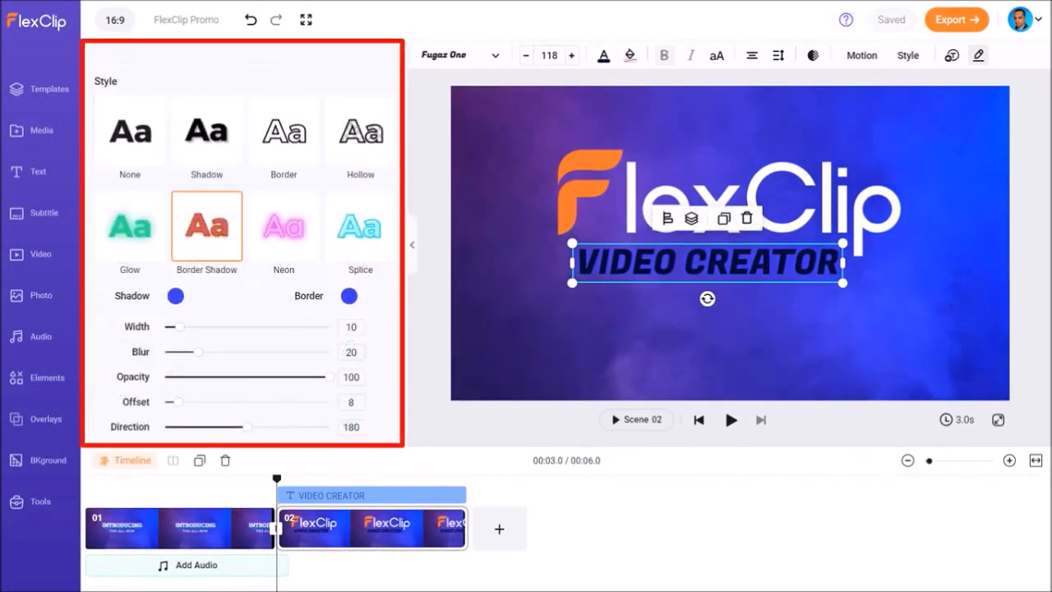
pyautogui.click(176, 297)
pyautogui.click(187, 448)
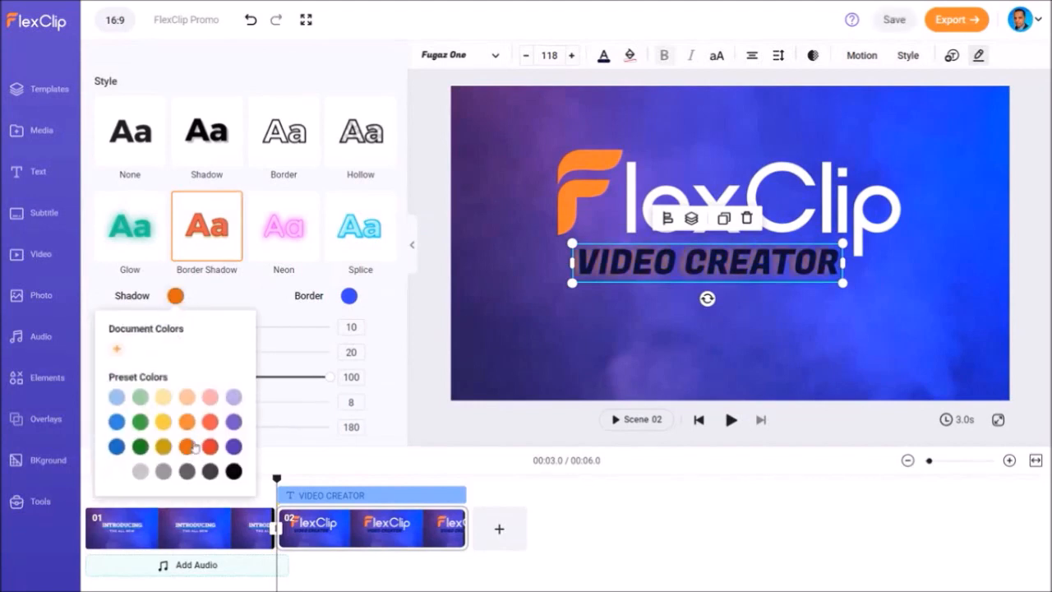
pyautogui.click(190, 301)
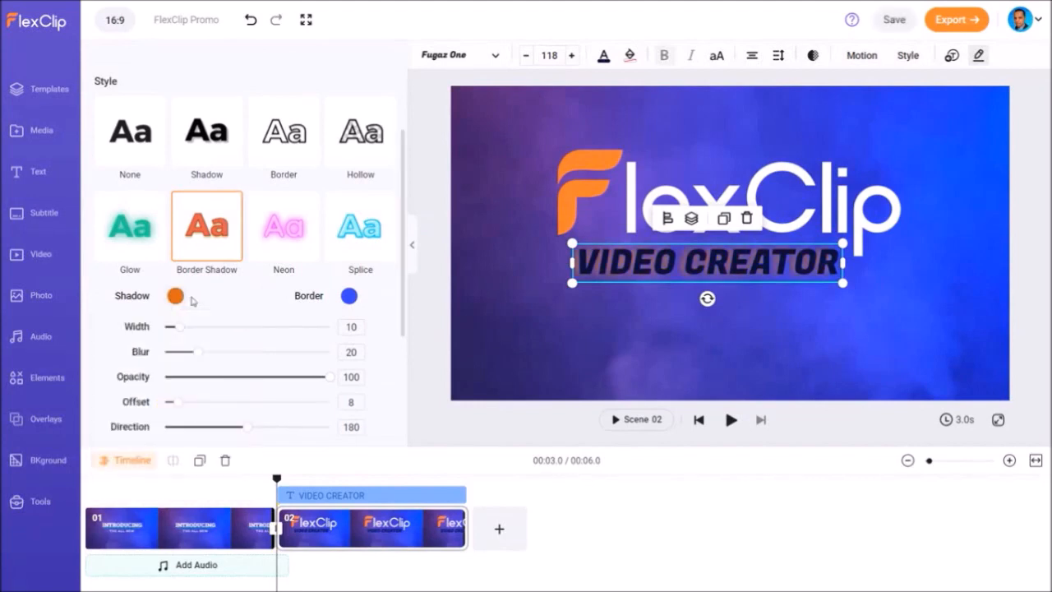
pyautogui.click(351, 299)
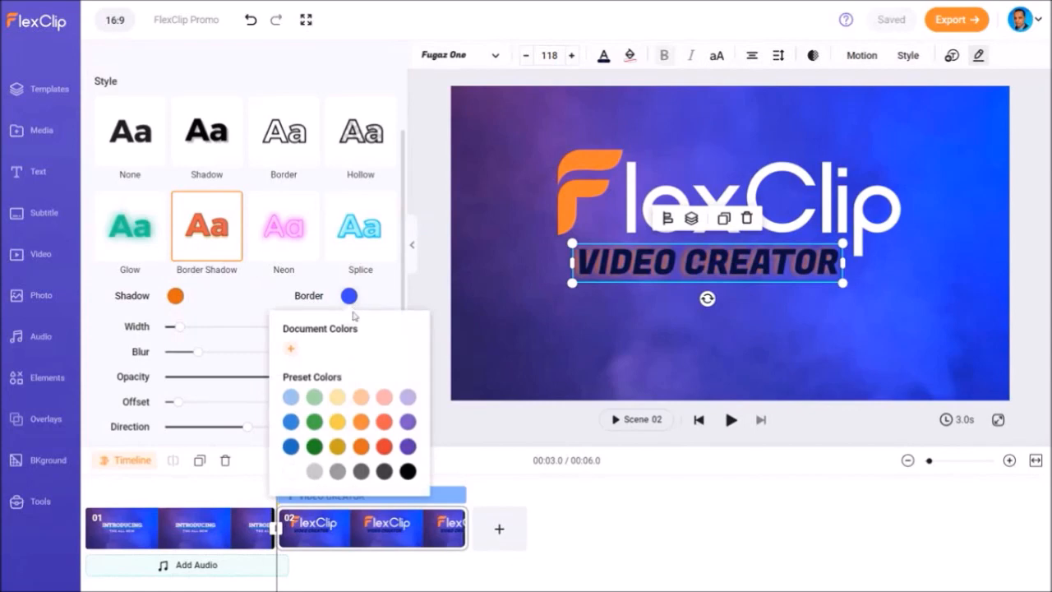
pyautogui.click(356, 454)
pyautogui.click(362, 304)
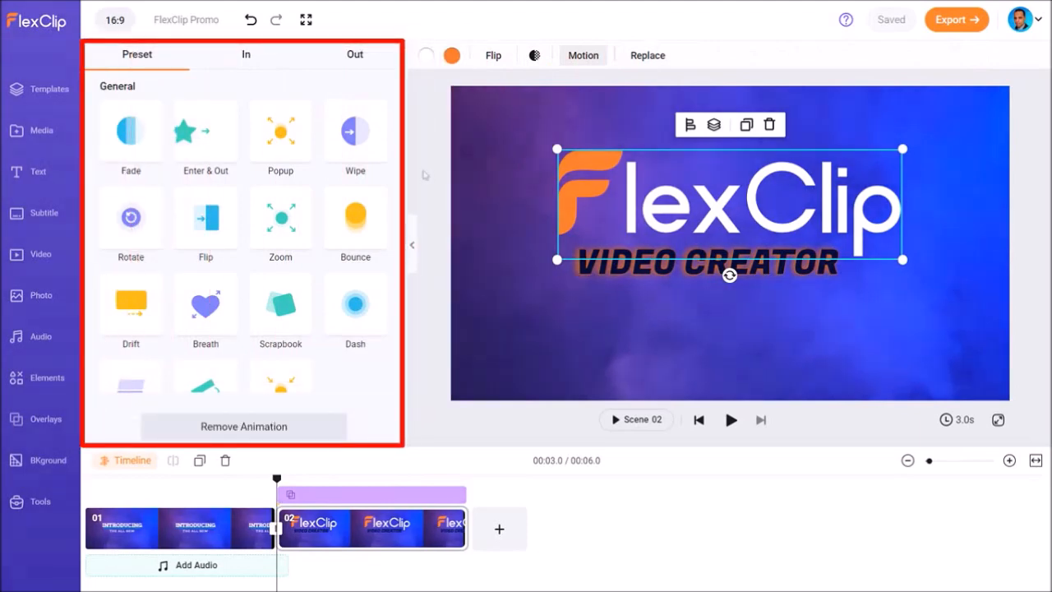
# Apply the Popup entrance animation to the FlexClip logo.
pyautogui.scroll(-3, 345, 181)
pyautogui.scroll(3, 344, 182)
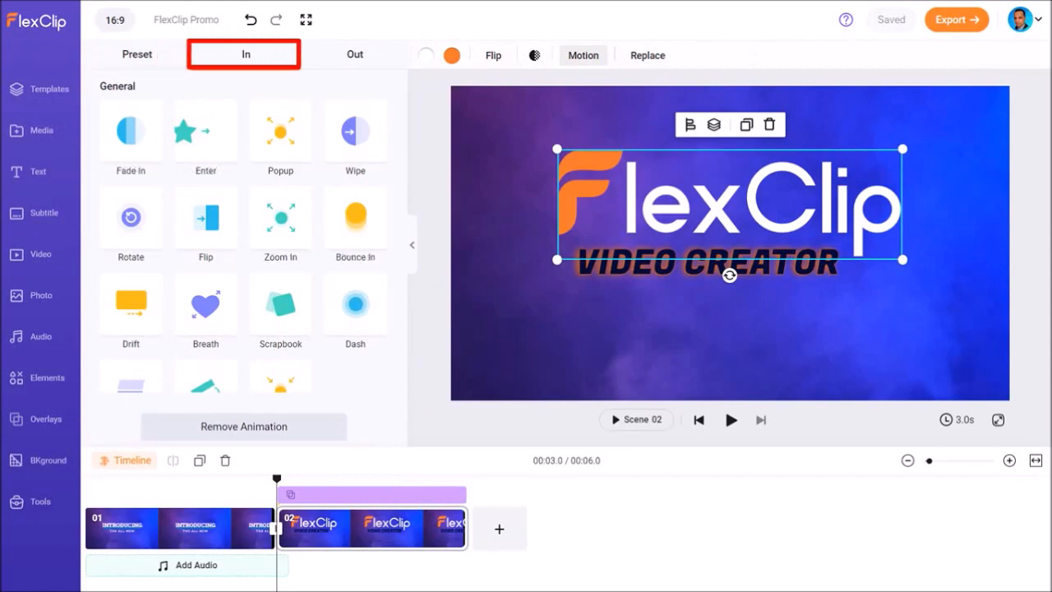
pyautogui.click(289, 141)
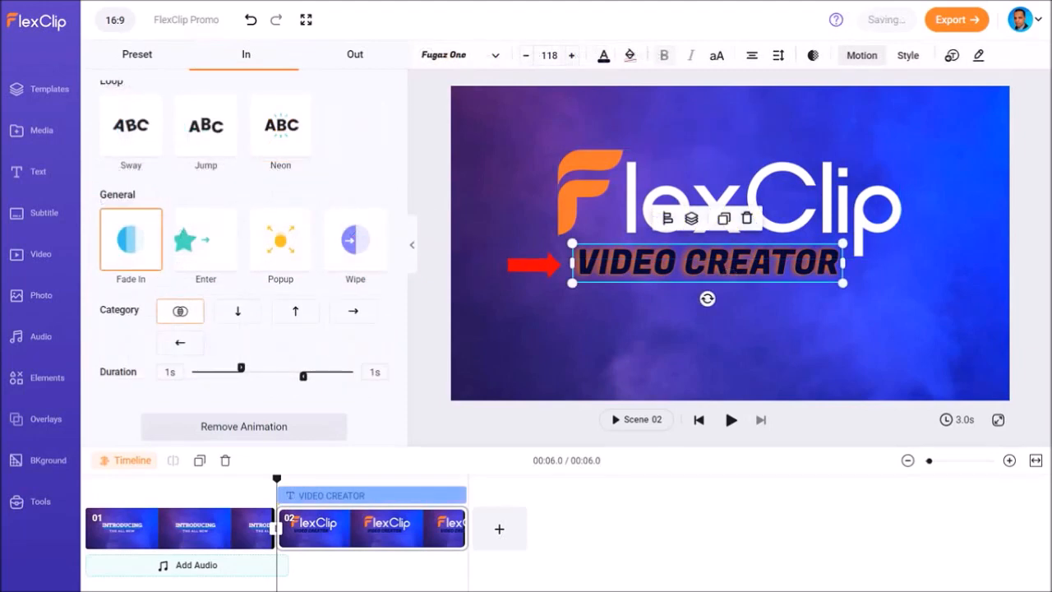
# Give the VIDEO CREATOR text the Enter entrance animation in the upward direction and preview it.
pyautogui.click(210, 246)
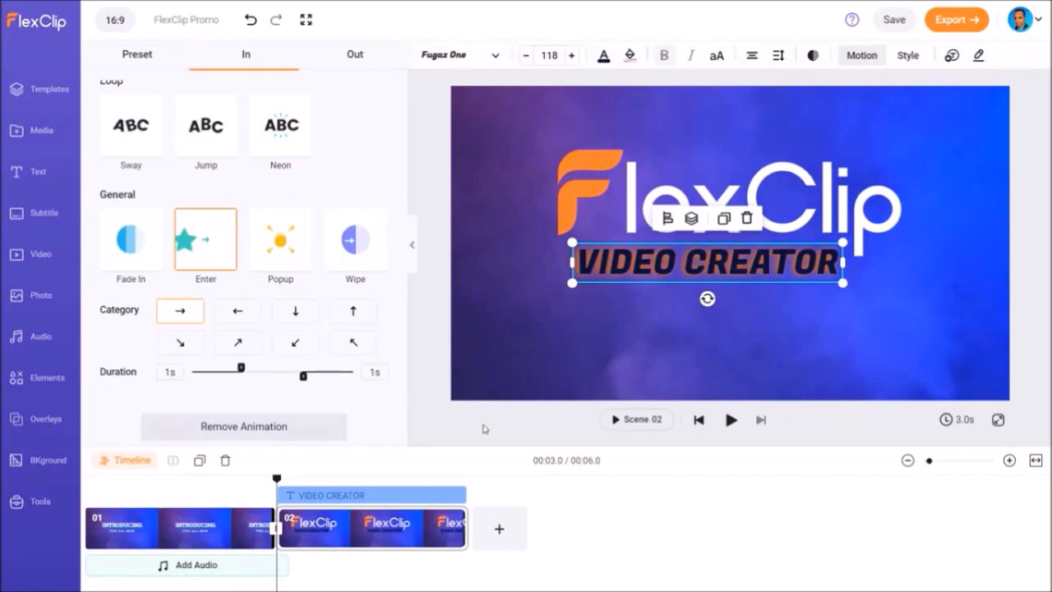
pyautogui.click(354, 317)
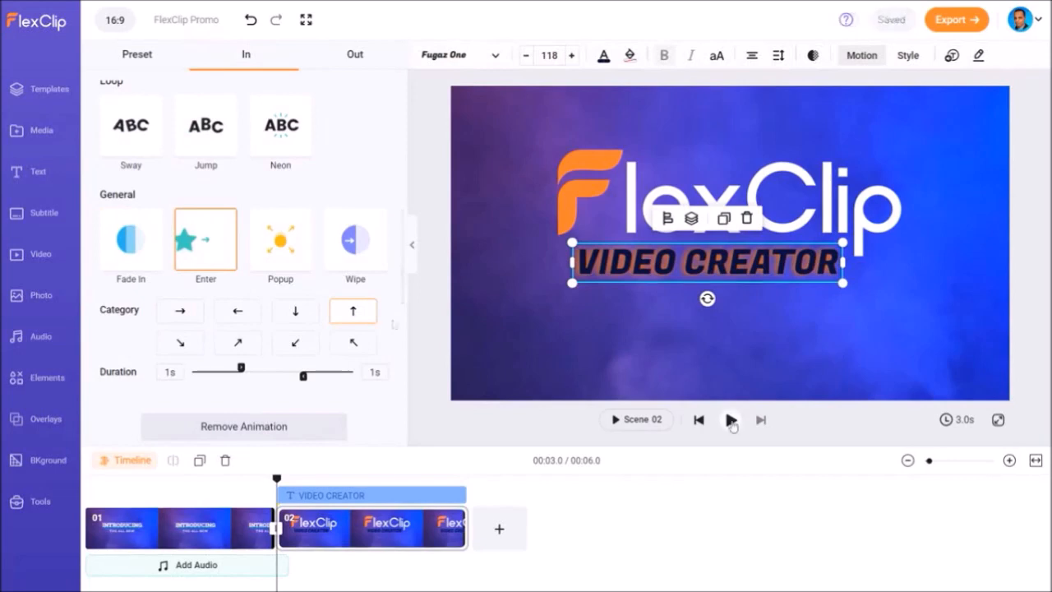
pyautogui.click(731, 420)
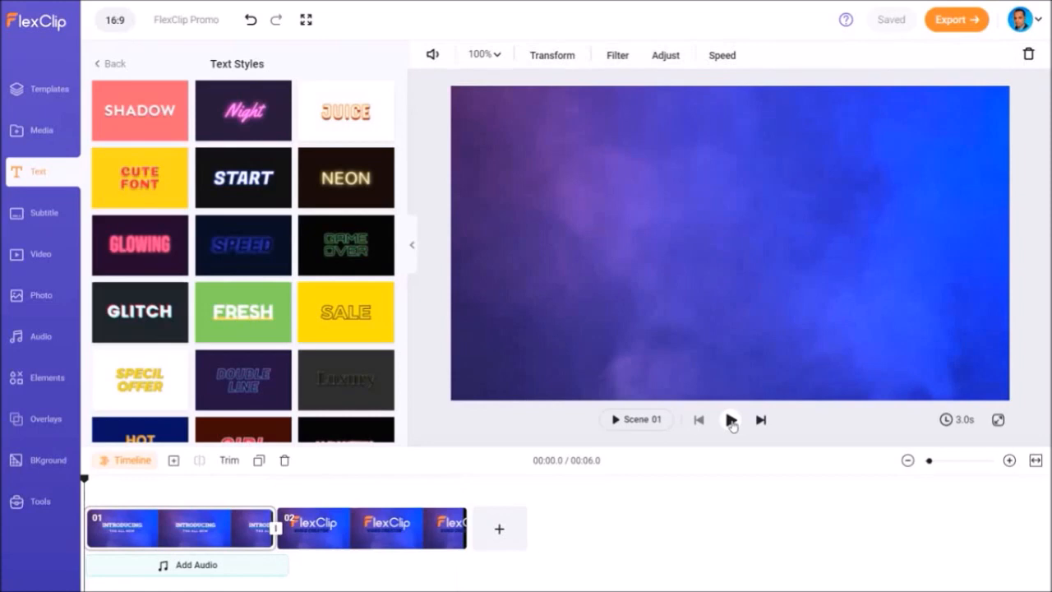
# Duplicate scene 02 and set the copy's duration to 4 seconds.
pyautogui.rightClick(382, 538)
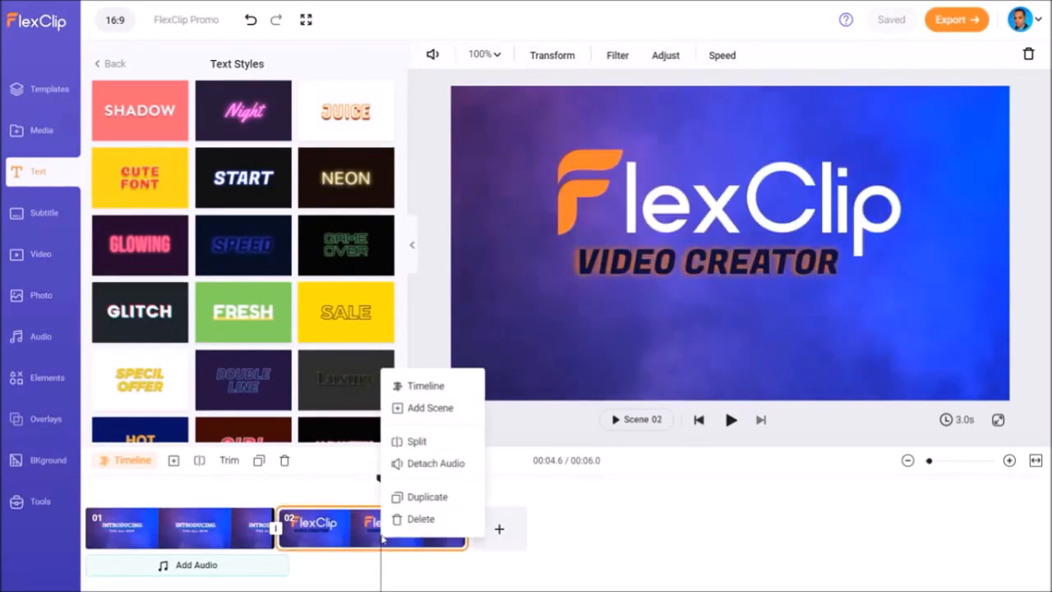
pyautogui.click(428, 497)
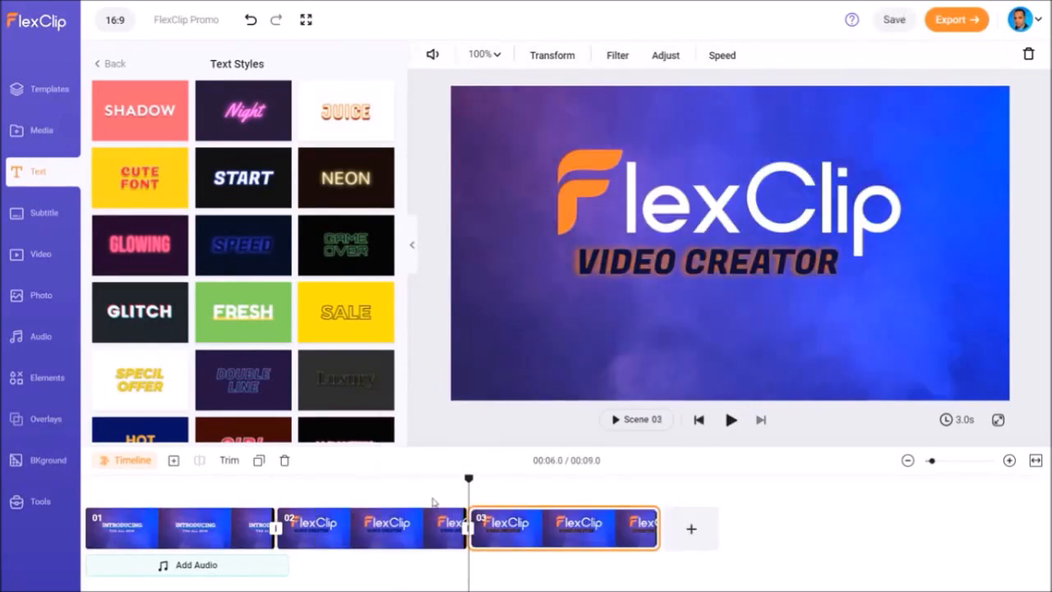
pyautogui.click(967, 426)
pyautogui.click(987, 380)
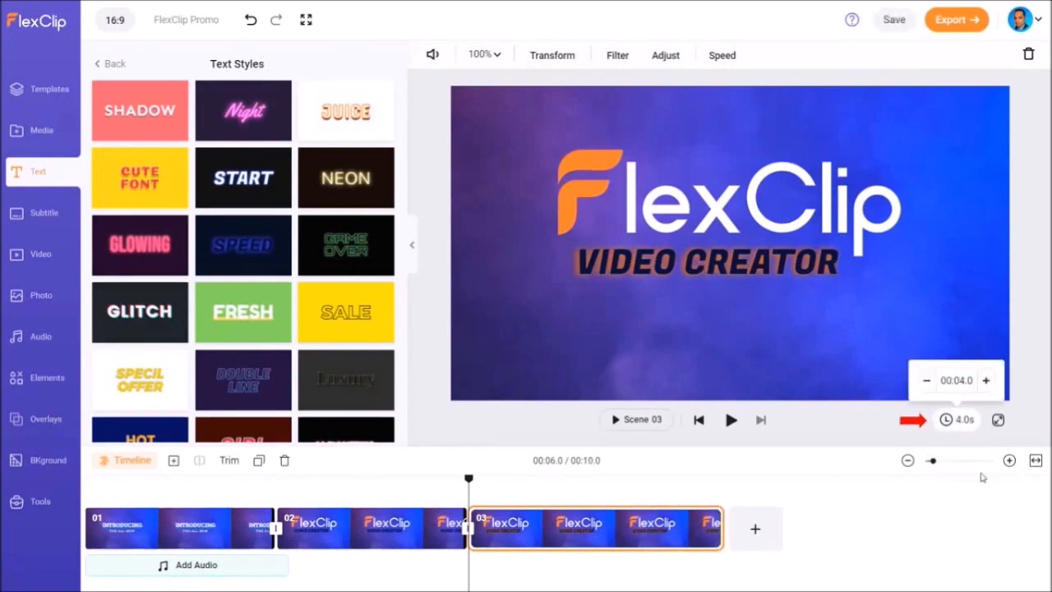
# Replace the logo and text in scene 03 with the "Universal Expressions" underlined title from the Minimal Titles collection.
pyautogui.click(632, 193)
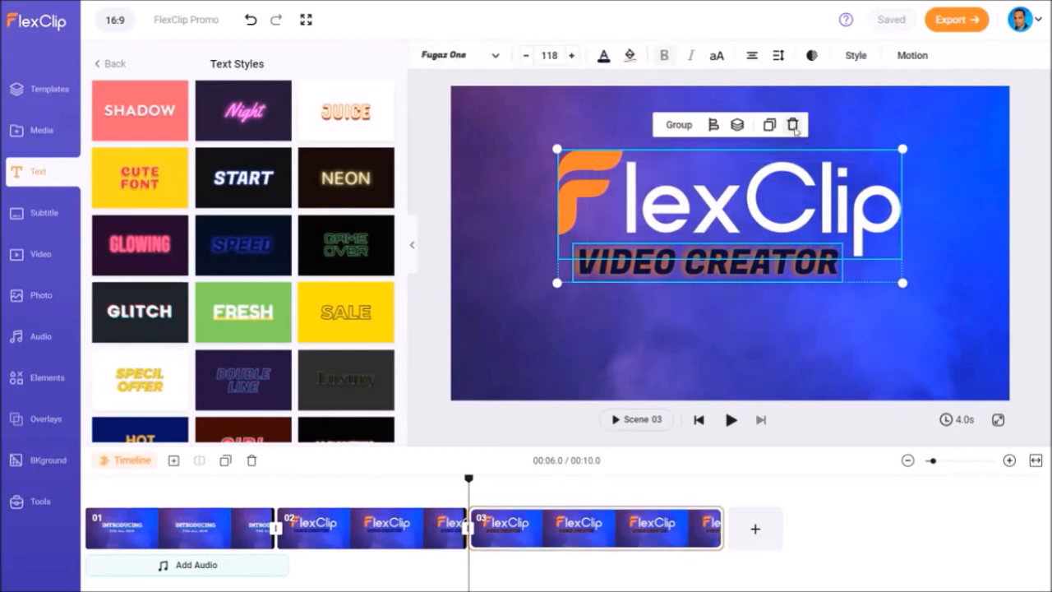
pyautogui.click(794, 124)
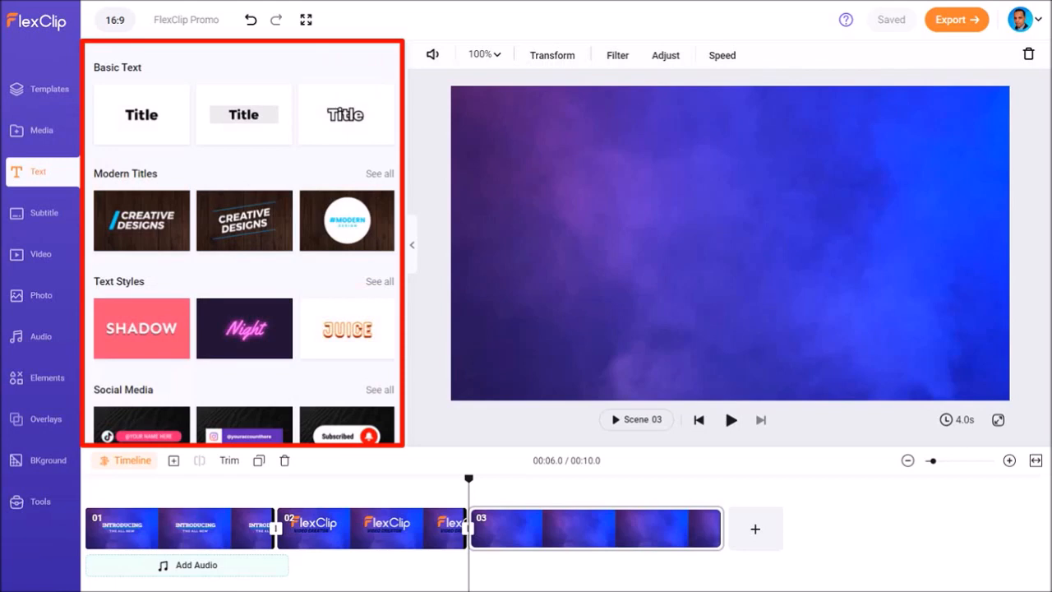
pyautogui.scroll(-5, 244, 247)
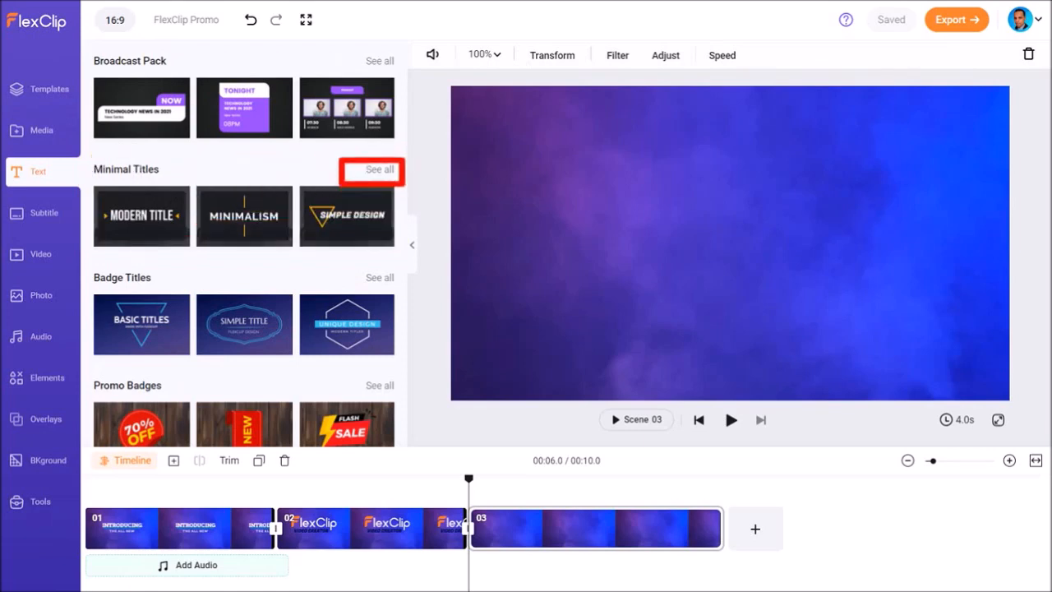
pyautogui.click(380, 169)
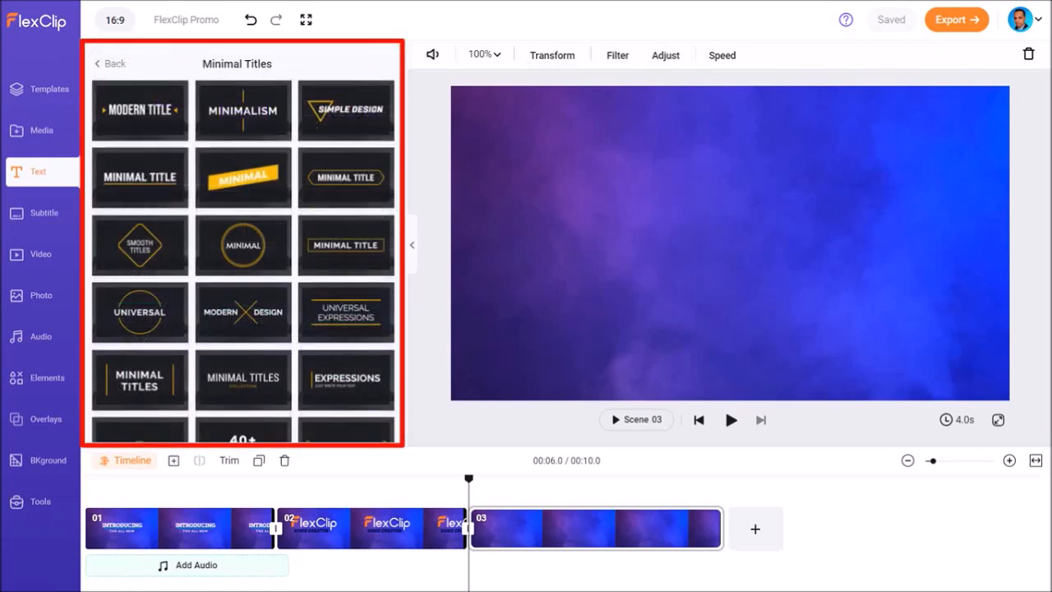
pyautogui.scroll(-4, 243, 247)
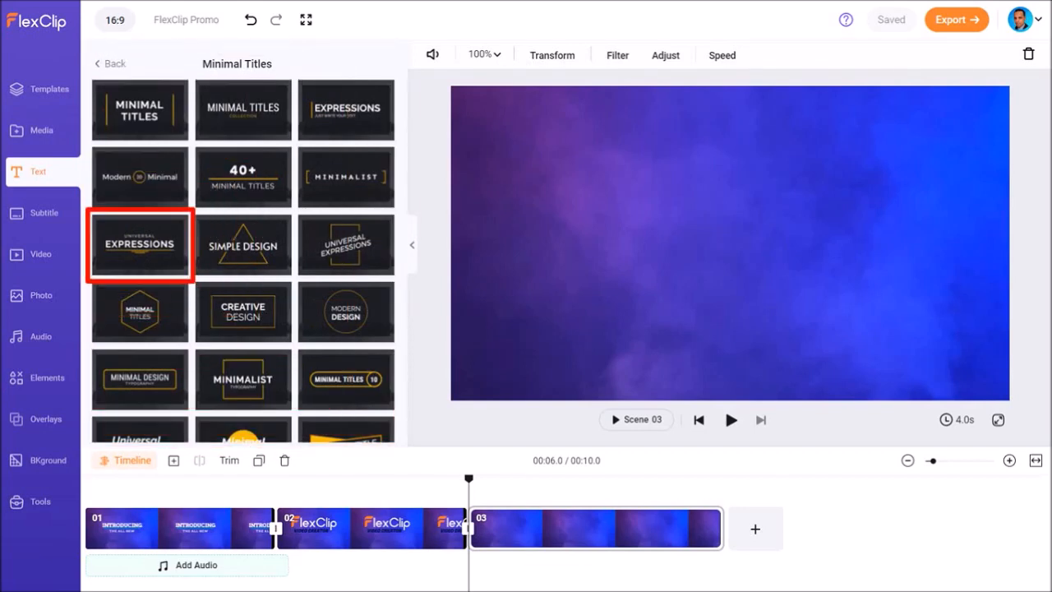
pyautogui.click(167, 265)
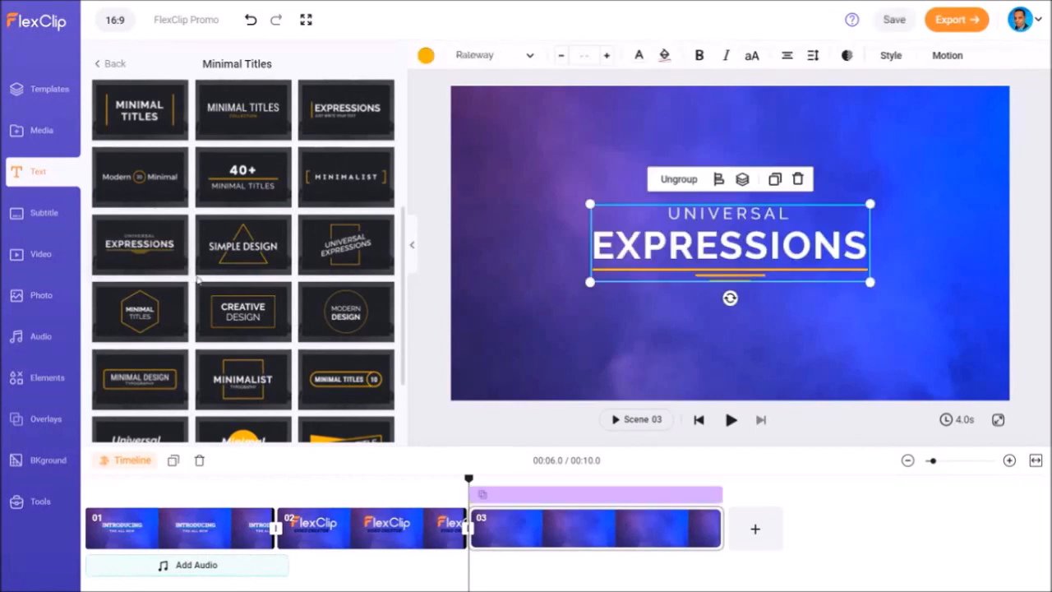
# Enlarge the title group in scene 03, centre it in the frame, and recolour its underlines dark blue.
pyautogui.moveTo(870, 281); pyautogui.dragTo(967, 343)
pyautogui.moveTo(863, 261); pyautogui.dragTo(813, 247)
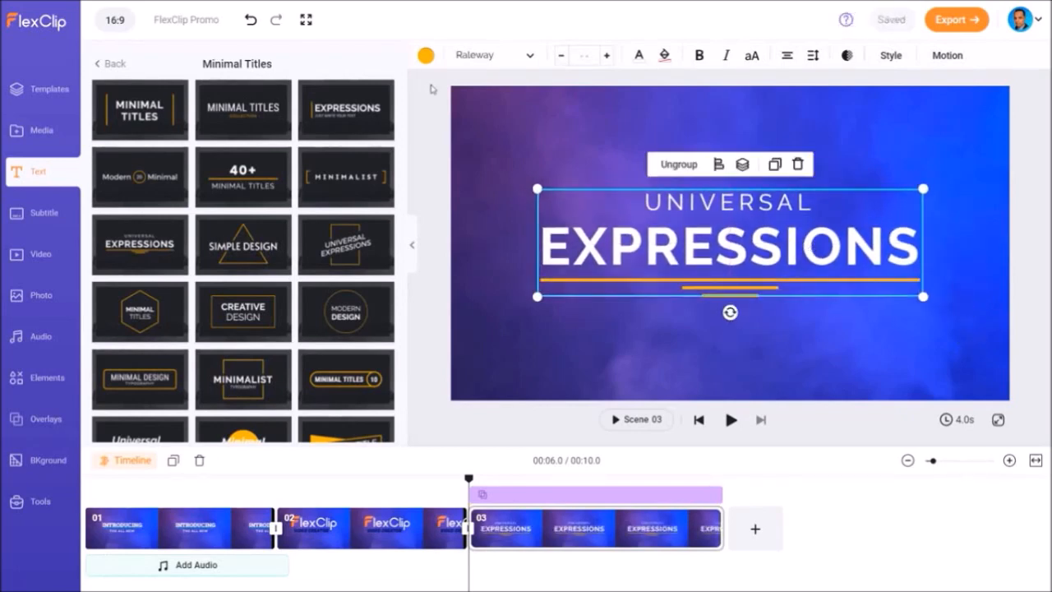
pyautogui.click(425, 55)
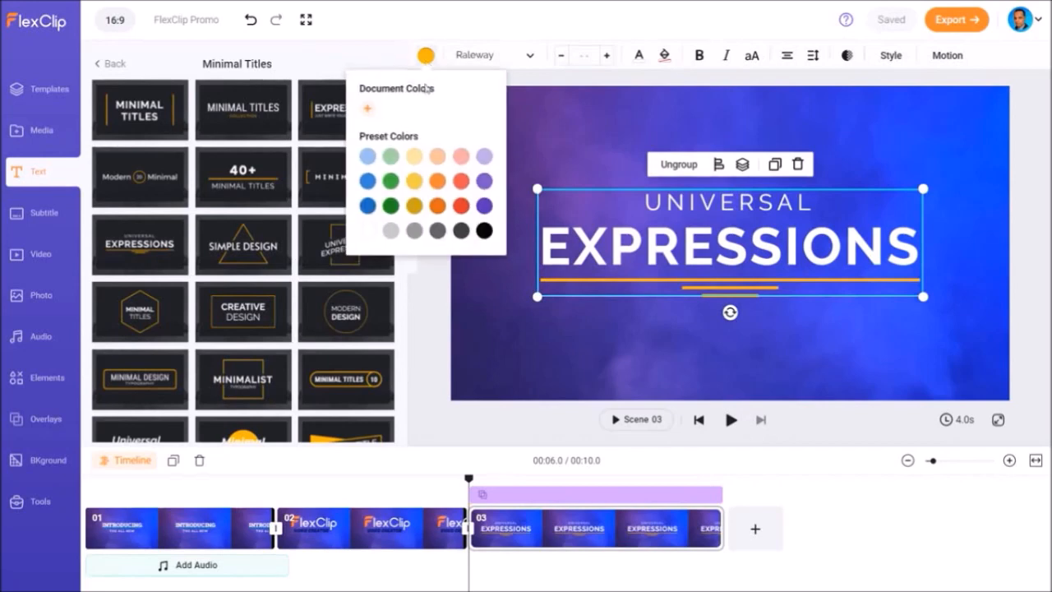
pyautogui.click(366, 209)
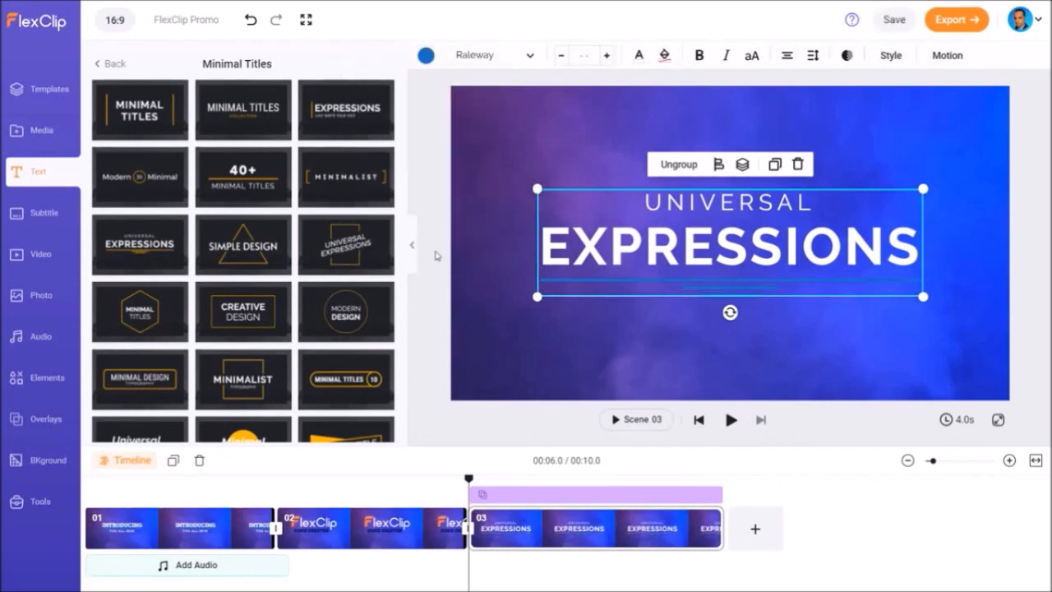
# Change the title's small upper line to "A WEB BASED" and widen its text box to fit one line.
pyautogui.click(725, 203)
pyautogui.doubleClick(725, 203)
pyautogui.write('A')
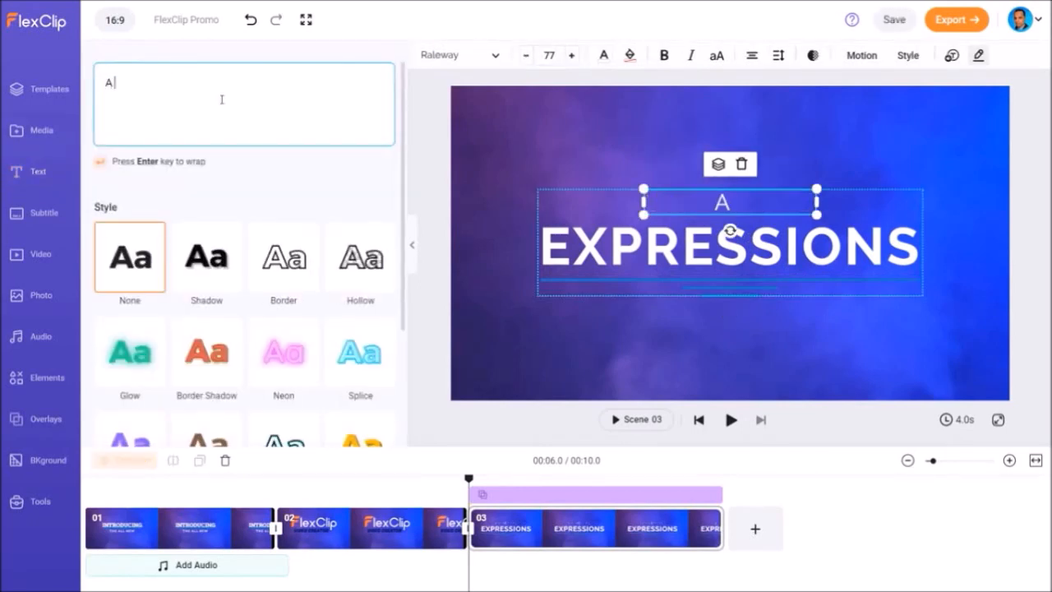
pyautogui.write(' WEB BA')
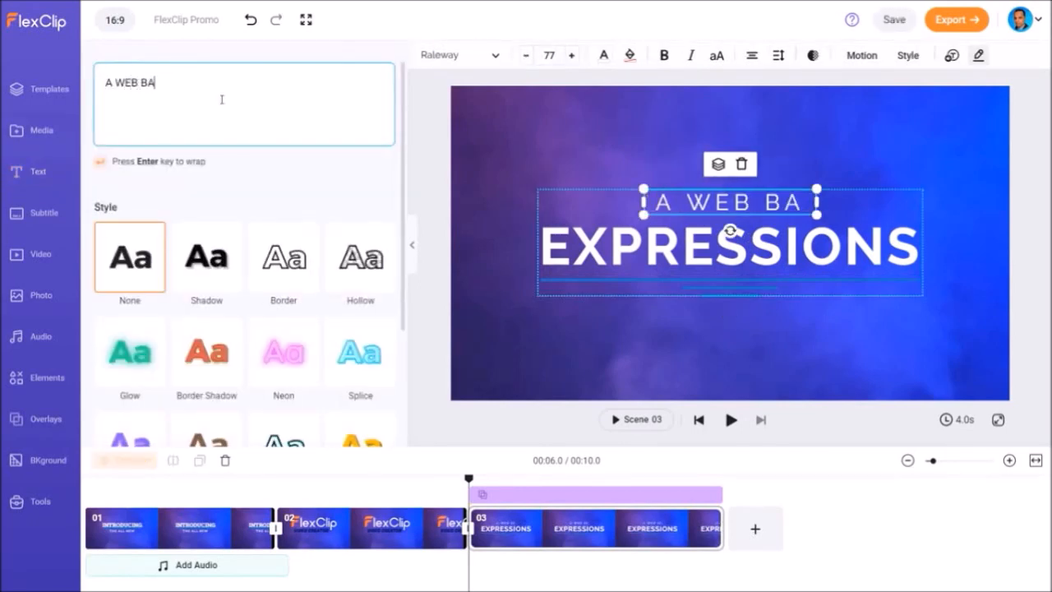
pyautogui.write('SED')
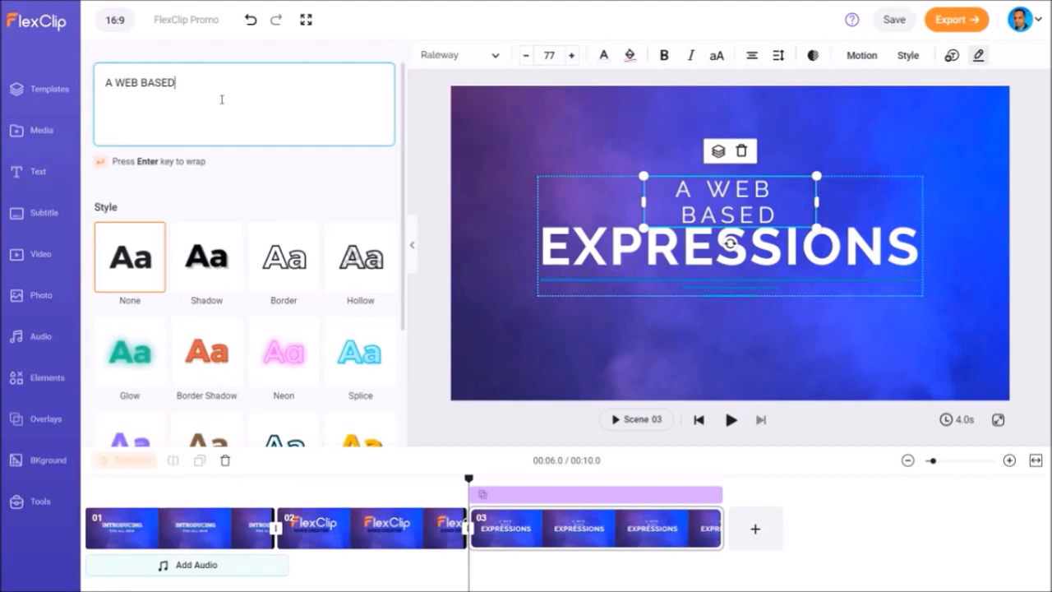
pyautogui.moveTo(818, 201); pyautogui.dragTo(855, 188)
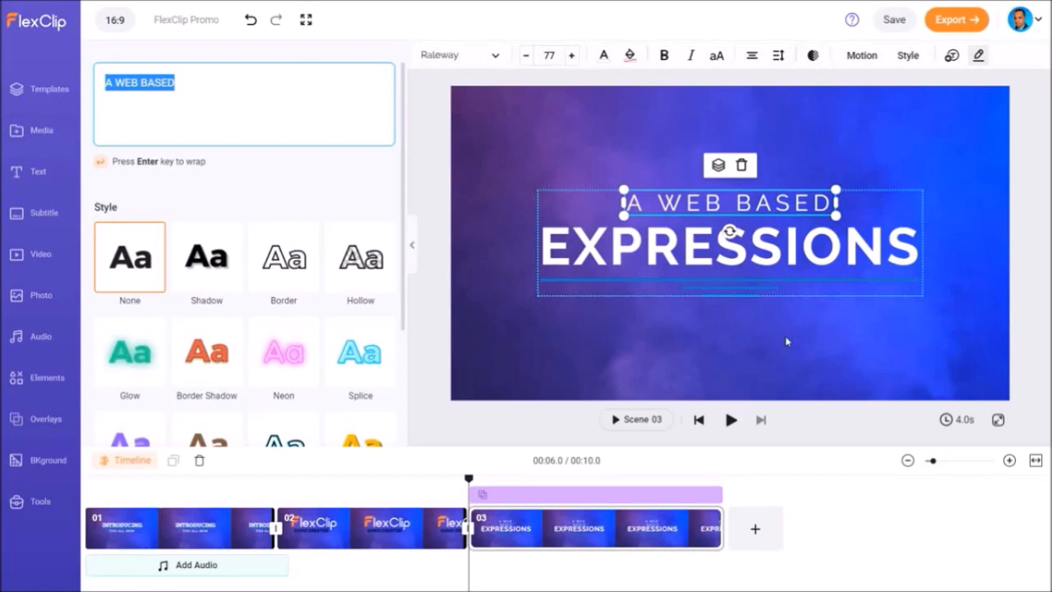
# Replace the title's large EXPRESSIONS line with "VIDEO CREATOR".
pyautogui.click(730, 239)
pyautogui.write('VIDEO CREATO')
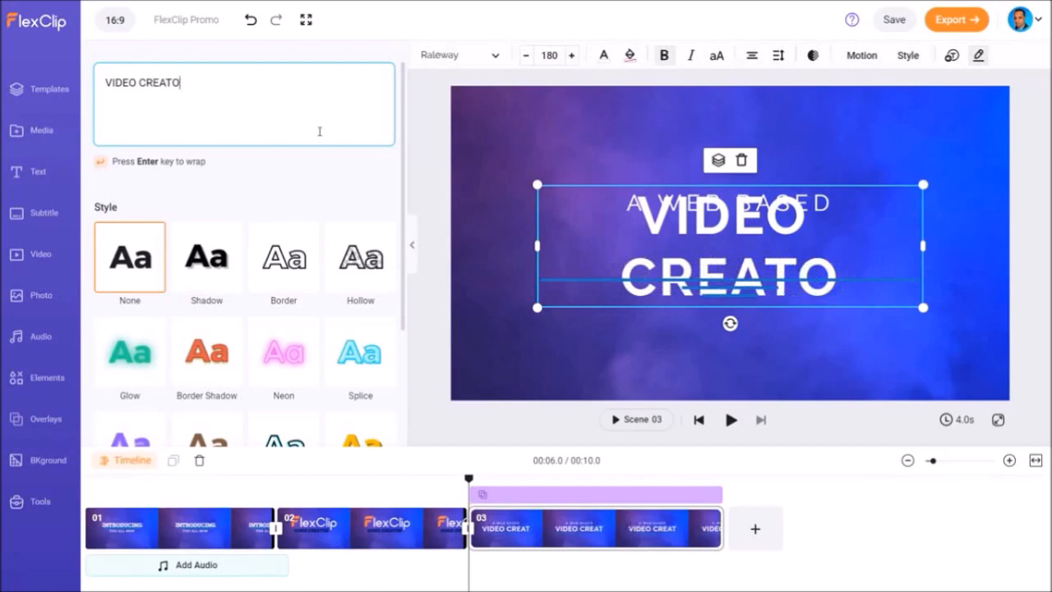
pyautogui.write('R')
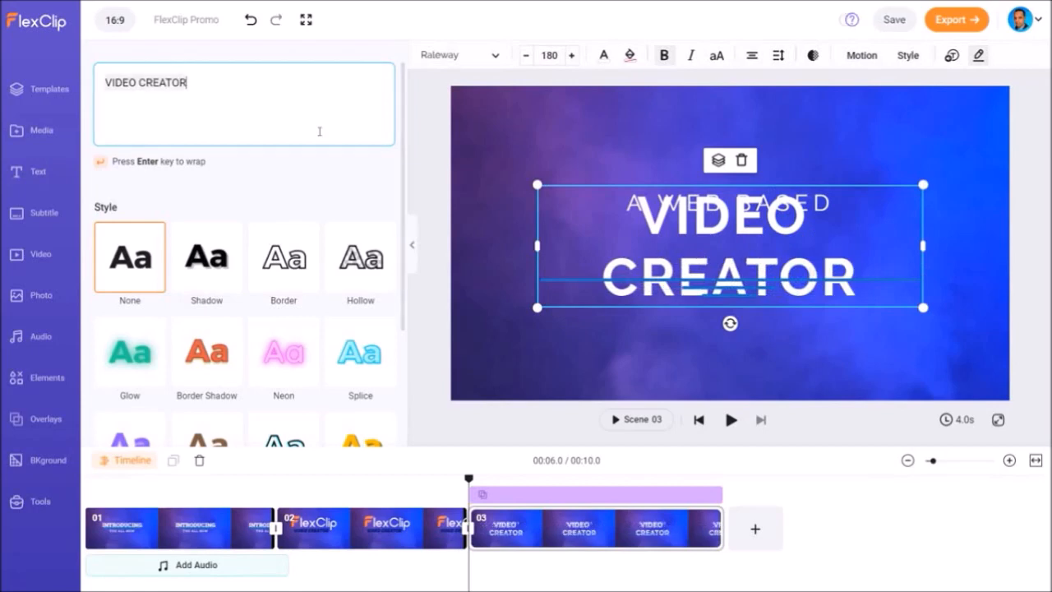
# Widen the VIDEO CREATOR text box to fit one line, centre it under A WEB BASED, and preview the scene.
pyautogui.click(813, 272)
pyautogui.moveTo(929, 245); pyautogui.dragTo(992, 245)
pyautogui.moveTo(875, 247); pyautogui.dragTo(841, 259)
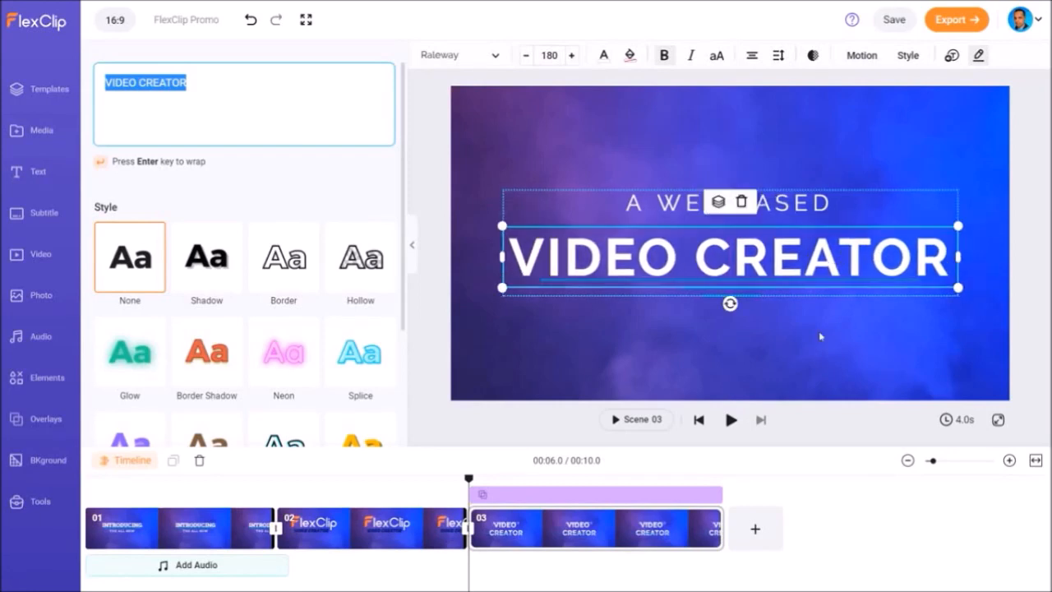
pyautogui.click(730, 419)
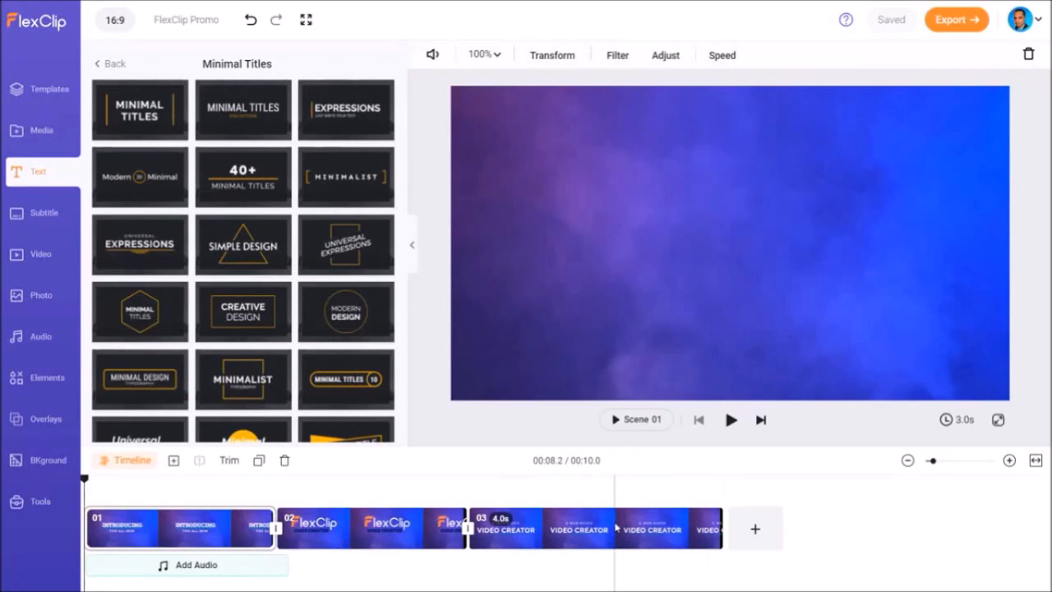
# Duplicate scene 03 and delete the title group from the copy, keeping only the smoke background.
pyautogui.rightClick(616, 527)
pyautogui.click(650, 490)
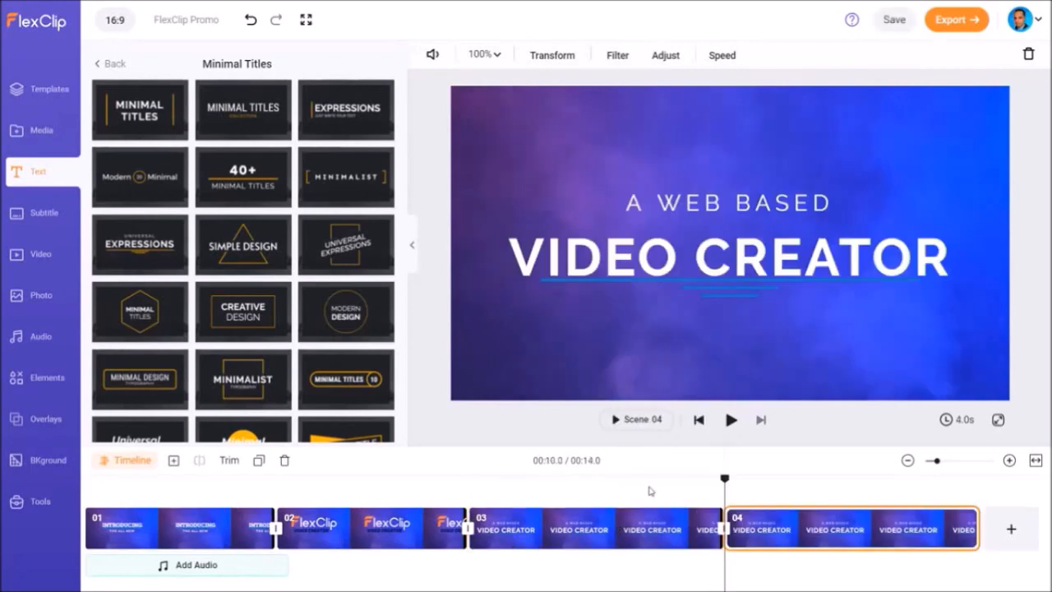
pyautogui.click(859, 238)
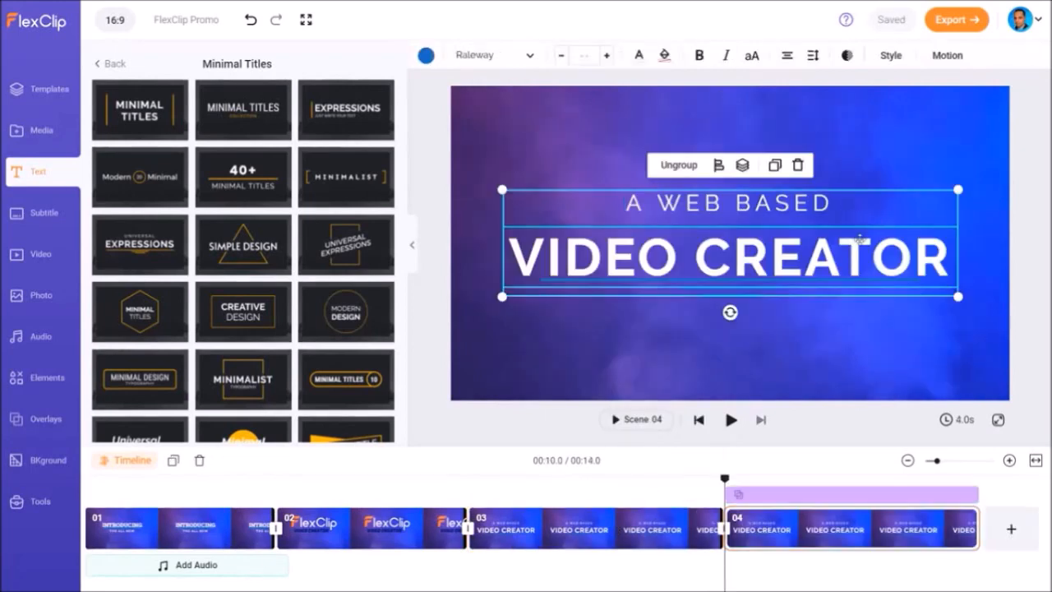
pyautogui.click(797, 165)
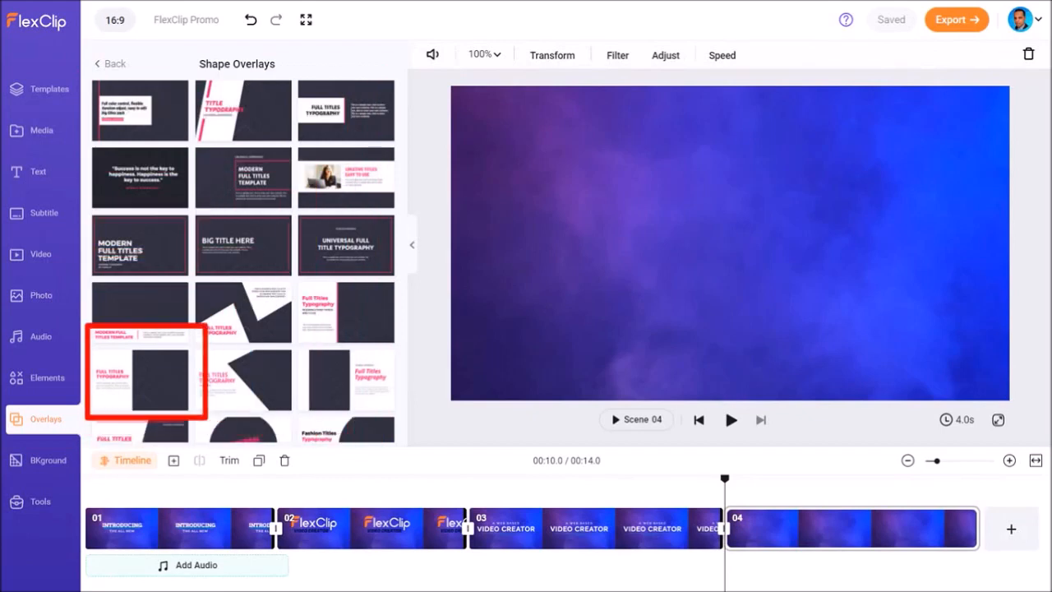
# Add the "Full Titles Typography" side-panel shape overlay to scene 04 and recolour its panel dark blue.
pyautogui.click(156, 393)
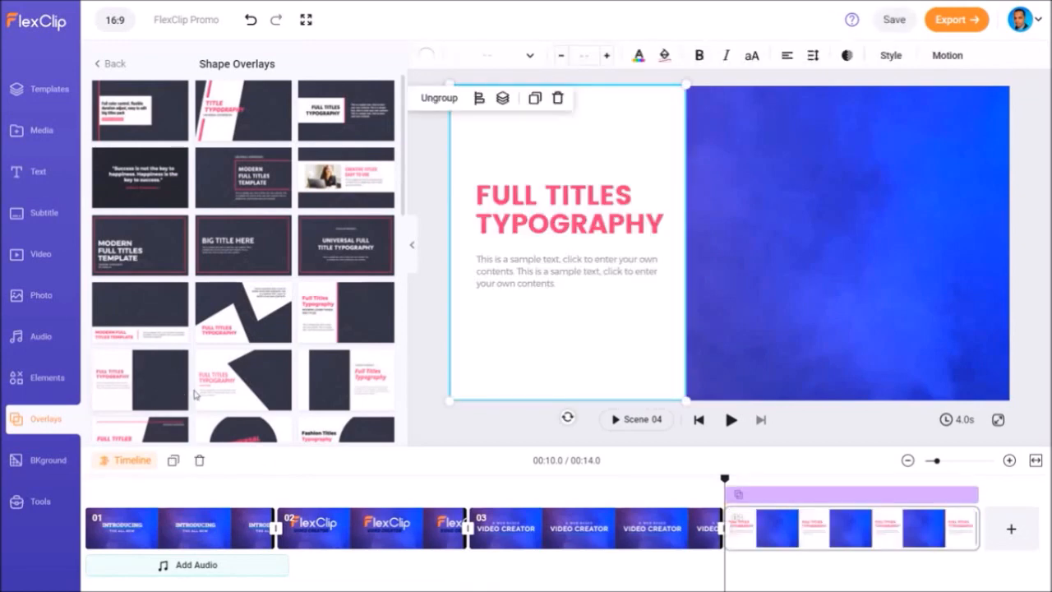
pyautogui.click(426, 58)
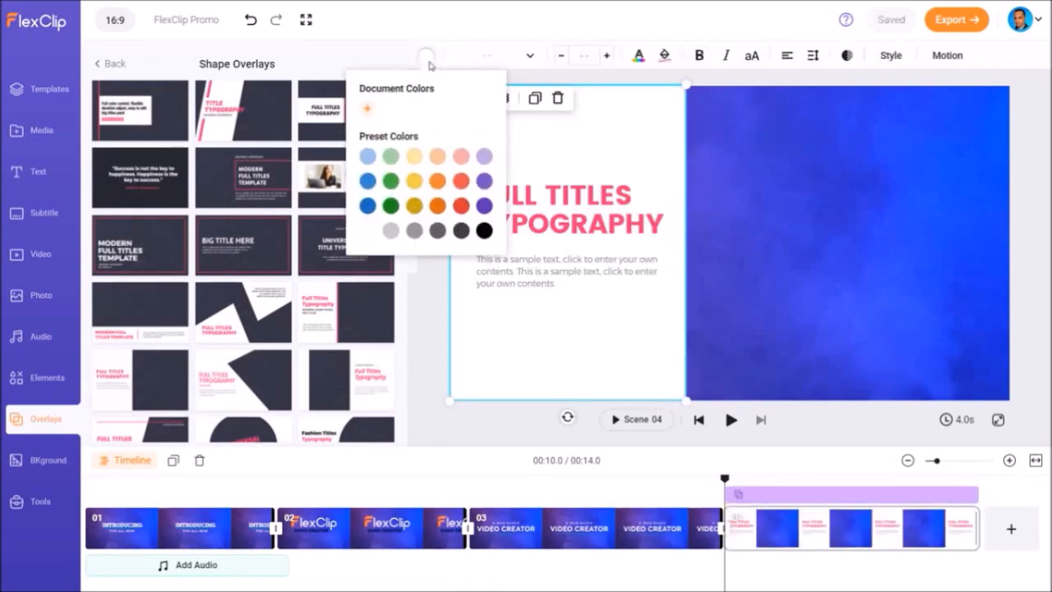
pyautogui.click(367, 205)
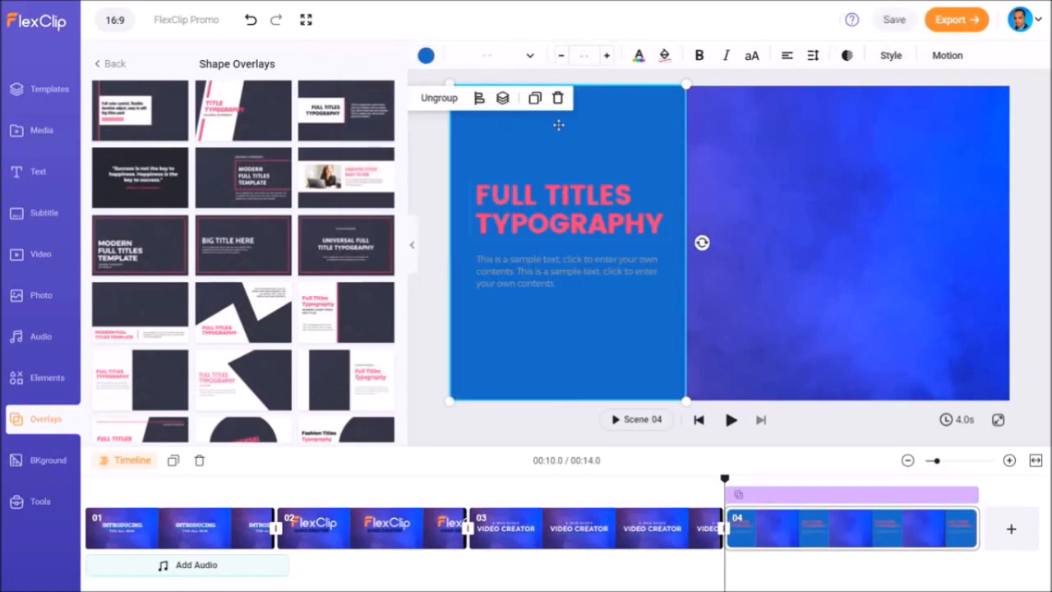
# Replace the overlay's heading with "CREATE VIDEOS FAST" on three lines and move it up within the panel.
pyautogui.click(563, 210)
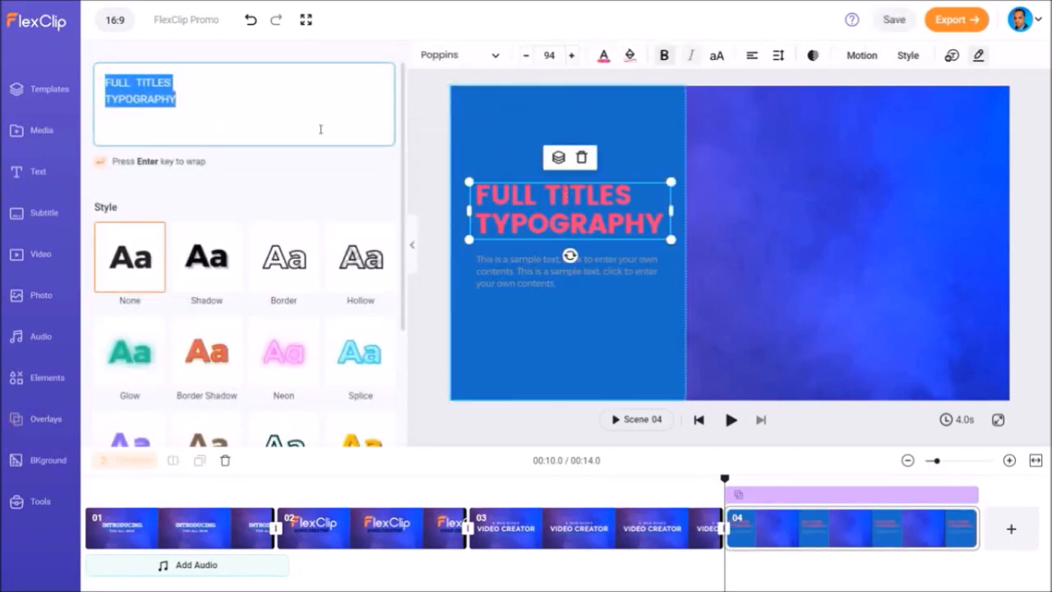
pyautogui.write('CREATE')
pyautogui.press('Return')
pyautogui.write('VIDEOS')
pyautogui.press('Return')
pyautogui.write('FAST')
pyautogui.hotkey('ctrl', 'a')
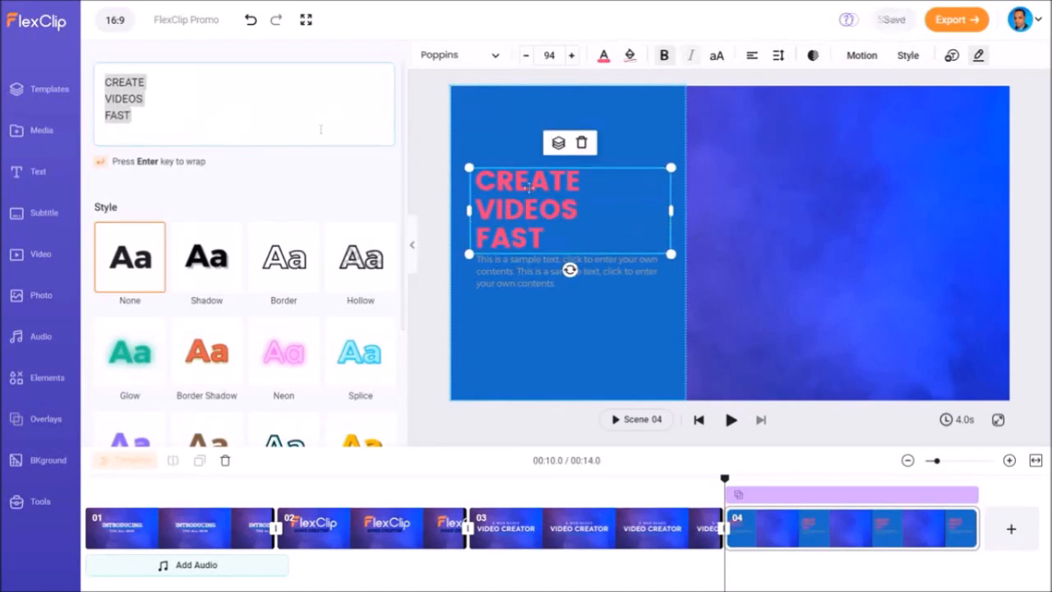
pyautogui.moveTo(530, 185); pyautogui.dragTo(530, 144)
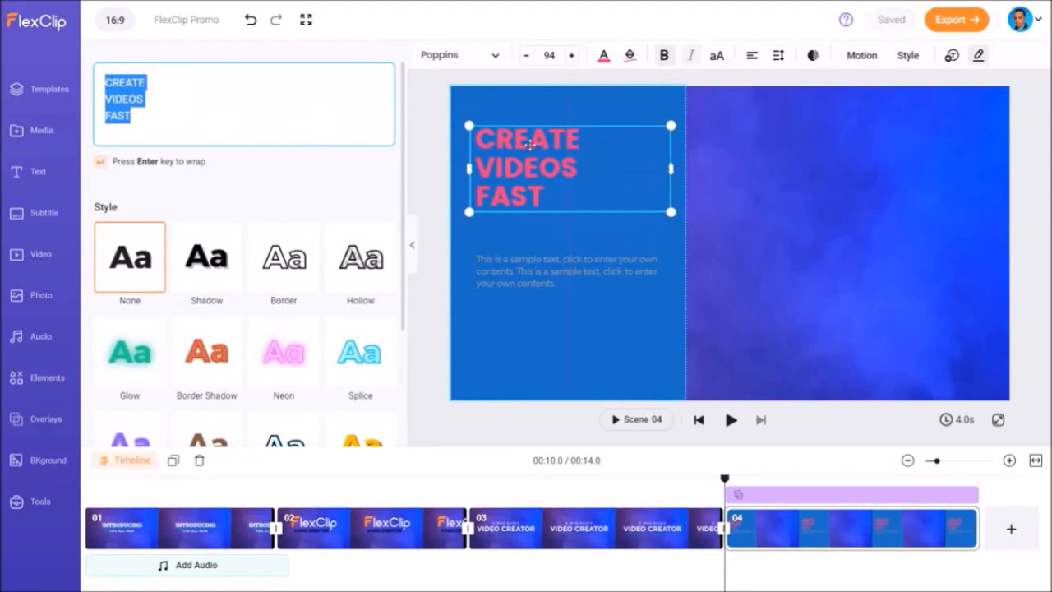
# Recolour the CREATE VIDEOS FAST heading black.
pyautogui.click(603, 56)
pyautogui.click(662, 231)
pyautogui.click(604, 57)
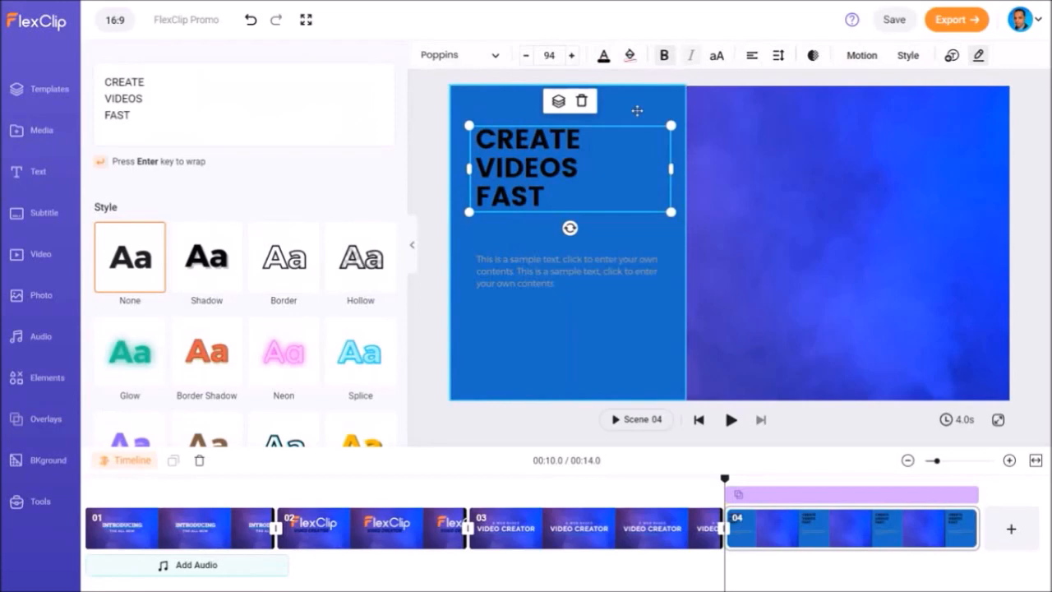
# Replace the sample paragraph with "Using premade video templates or automatically generate videos using AI." and set its font size to 75.
pyautogui.click(567, 271)
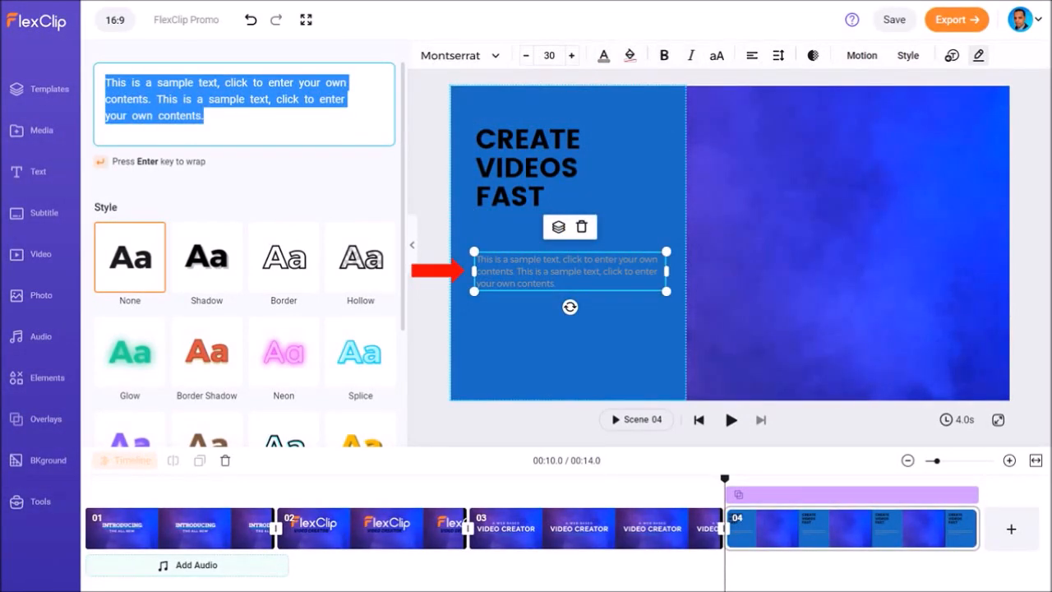
pyautogui.write('Using premade video templates or automatically generate videos using AI.')
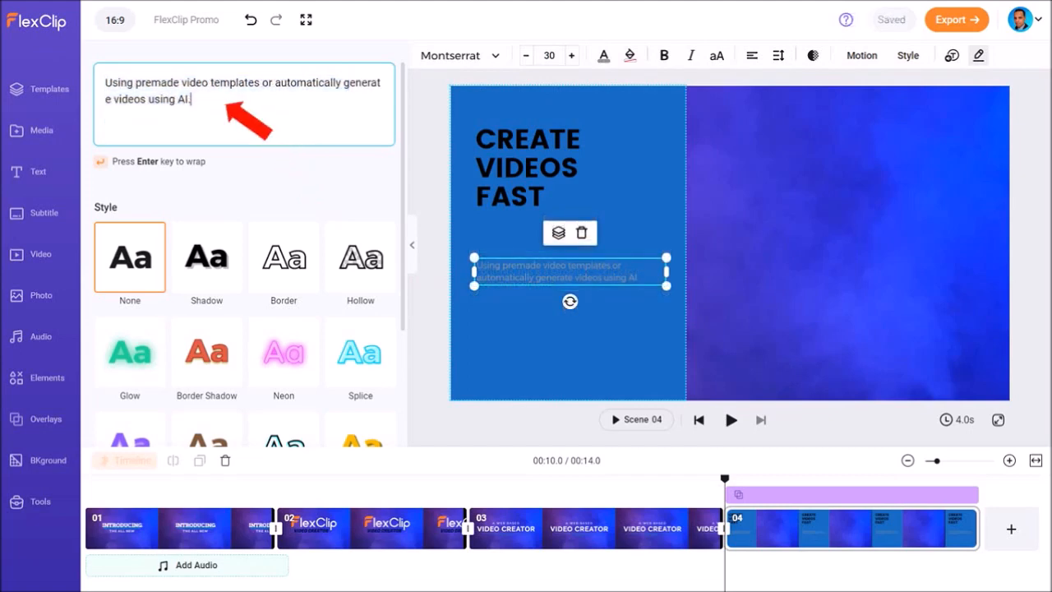
pyautogui.click(549, 56)
pyautogui.write('75')
pyautogui.press('Return')
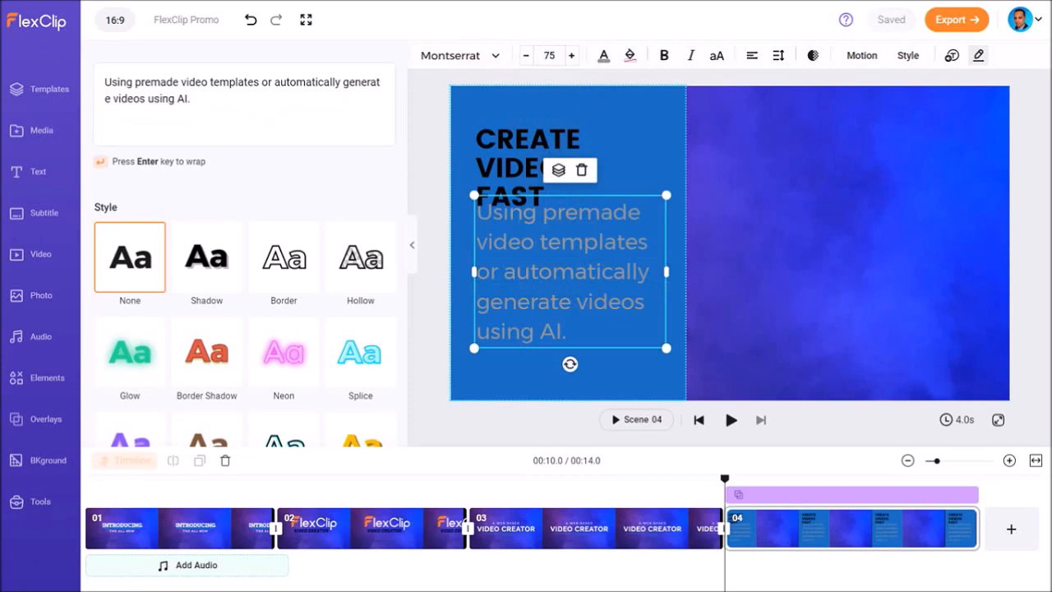
# Recolour the panel's paragraph text black and move it down clear of the heading.
pyautogui.click(604, 56)
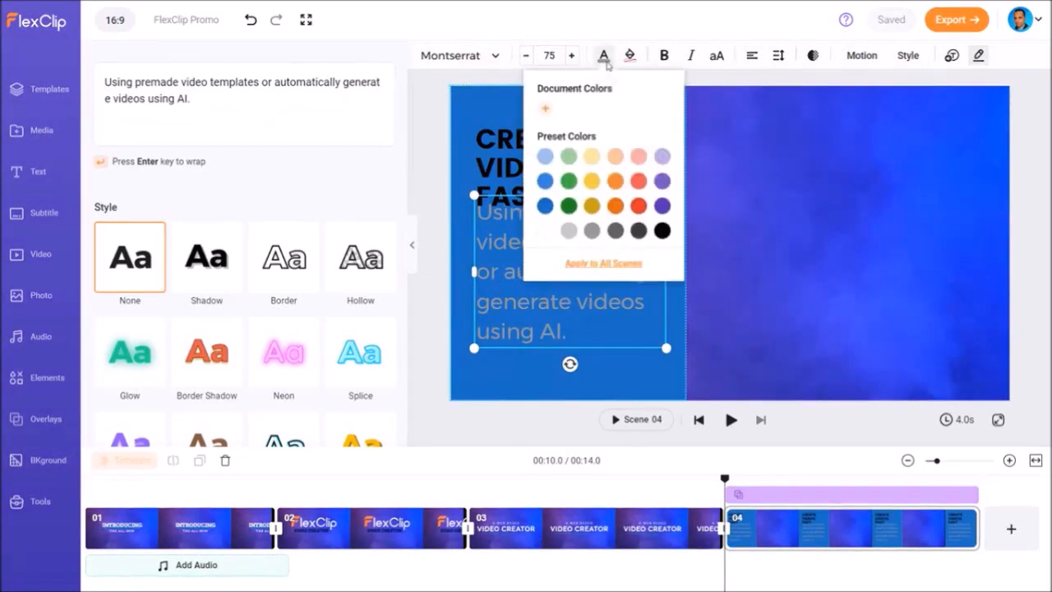
pyautogui.click(662, 230)
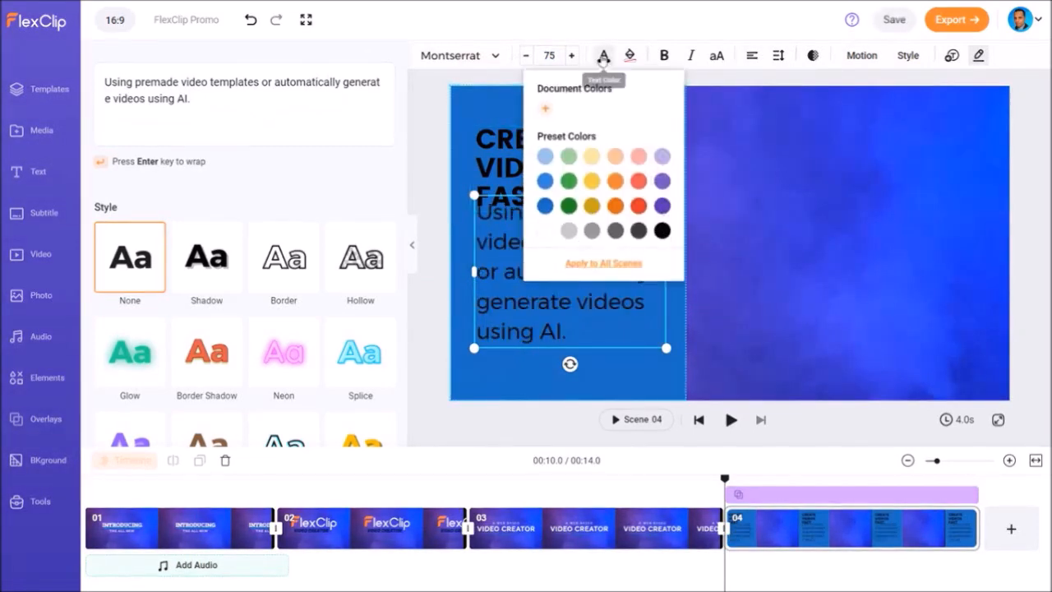
pyautogui.click(604, 58)
pyautogui.moveTo(571, 245); pyautogui.dragTo(568, 265)
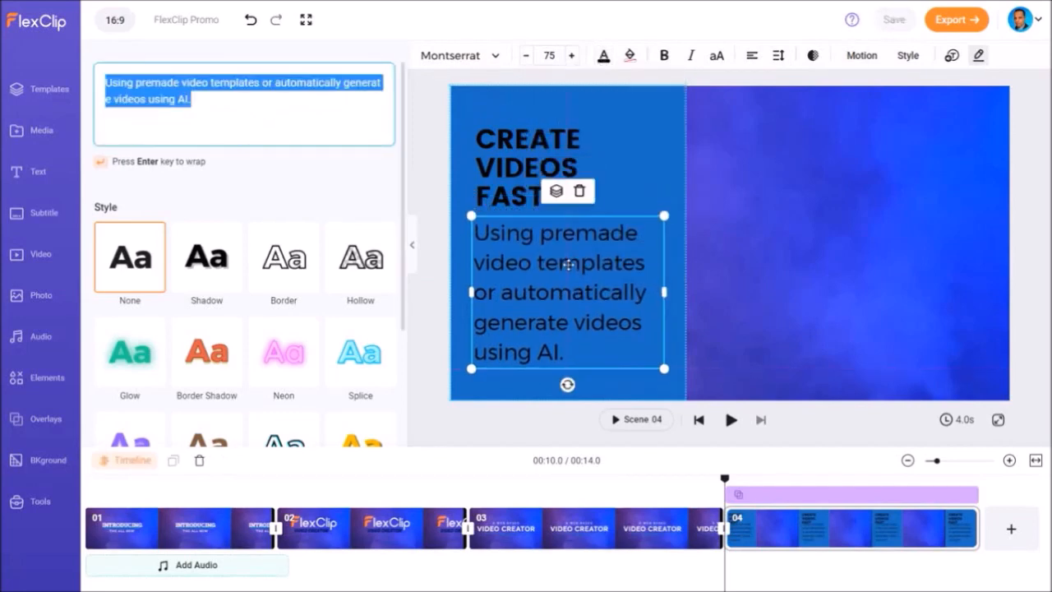
# Ungroup the blue panel overlay and its texts in scene 04.
pyautogui.click(435, 172)
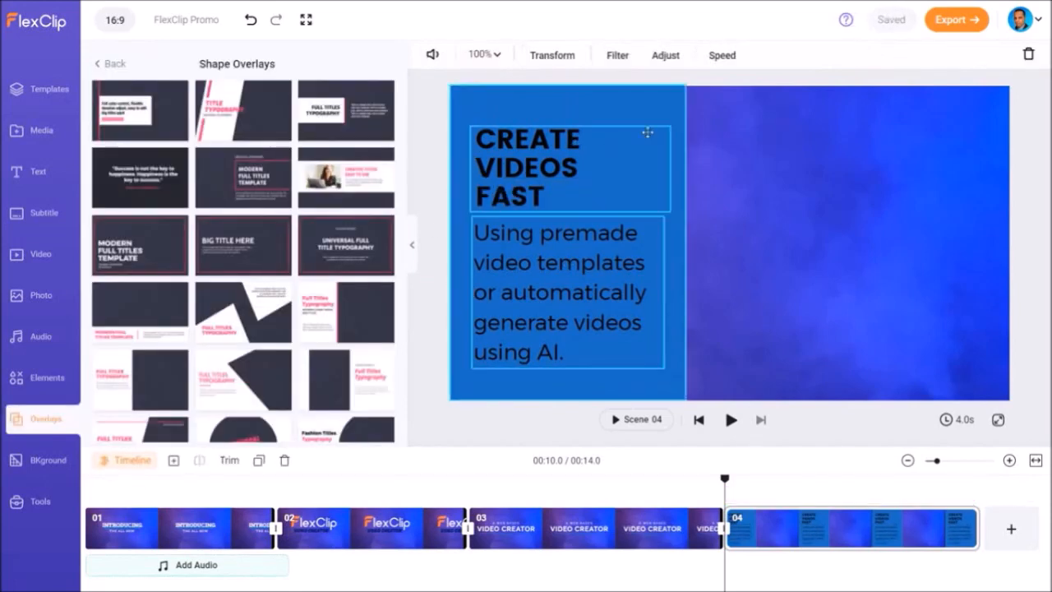
pyautogui.click(647, 107)
pyautogui.click(439, 98)
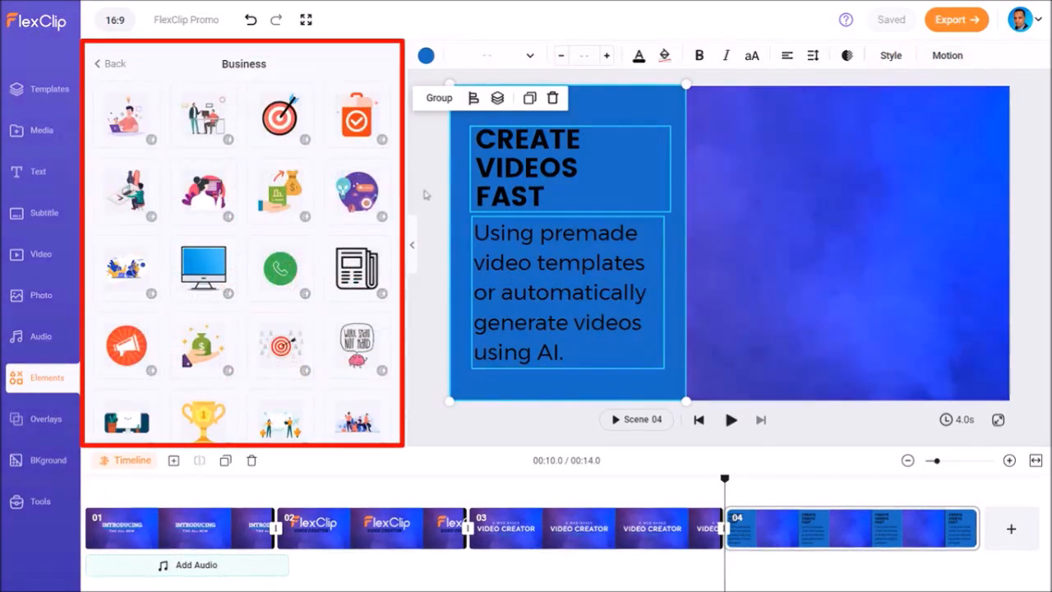
# Place the Business element of a man at a laptop, enlarged, beside the blue panel and give it the Popup entrance animation.
pyautogui.scroll(-10, 358, 201)
pyautogui.scroll(-15, 359, 202)
pyautogui.click(127, 112)
pyautogui.moveTo(798, 177); pyautogui.dragTo(960, 134)
pyautogui.moveTo(663, 311); pyautogui.dragTo(618, 355)
pyautogui.moveTo(761, 238); pyautogui.dragTo(824, 273)
pyautogui.moveTo(681, 388); pyautogui.dragTo(650, 419)
pyautogui.moveTo(785, 313); pyautogui.dragTo(814, 313)
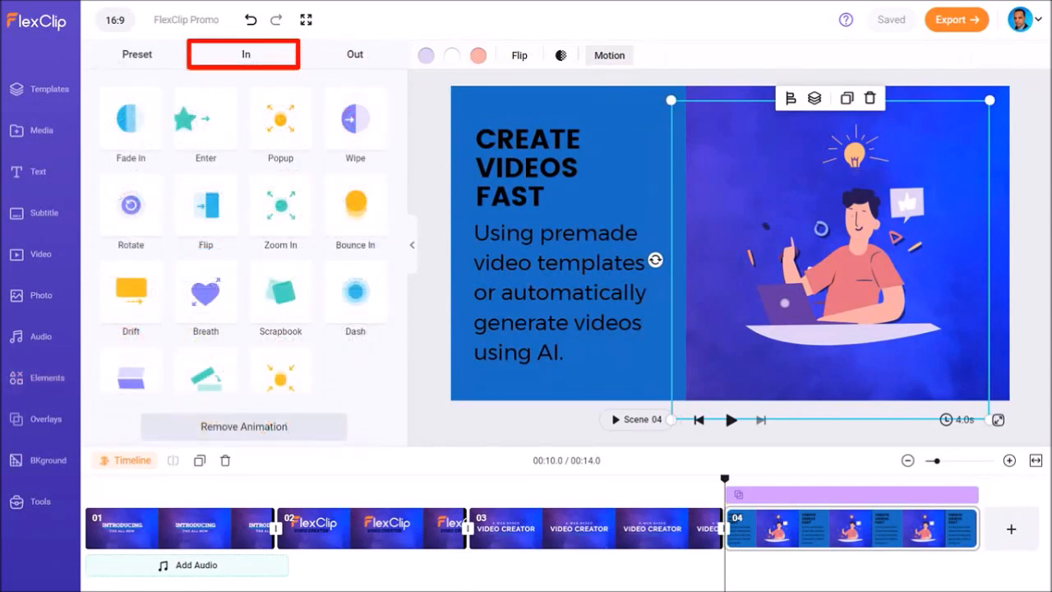
pyautogui.click(286, 134)
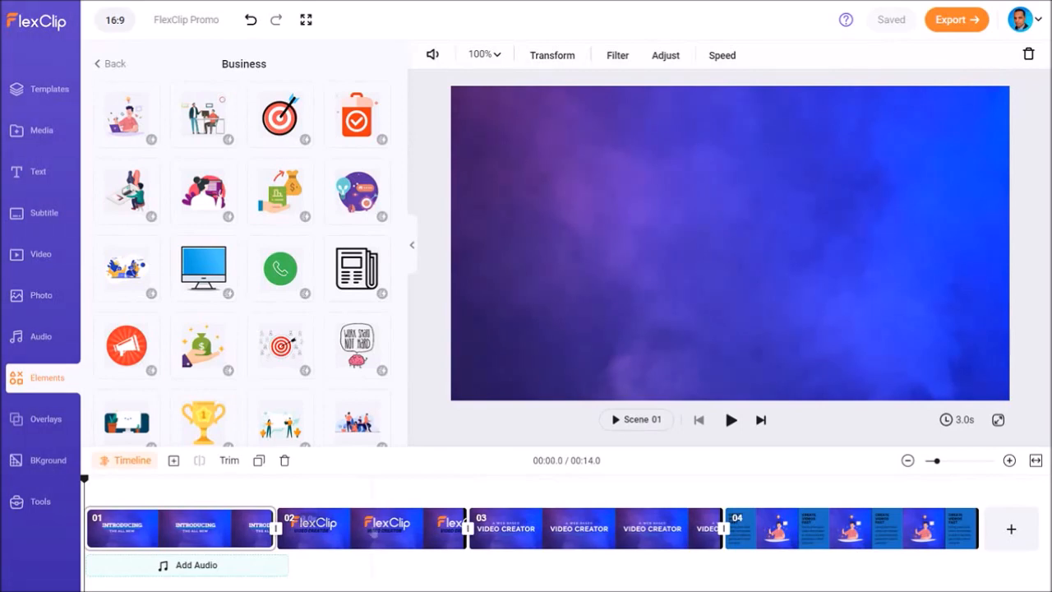
# Duplicate scene 02 and move the copy to the end of the timeline as scene 05.
pyautogui.rightClick(372, 533)
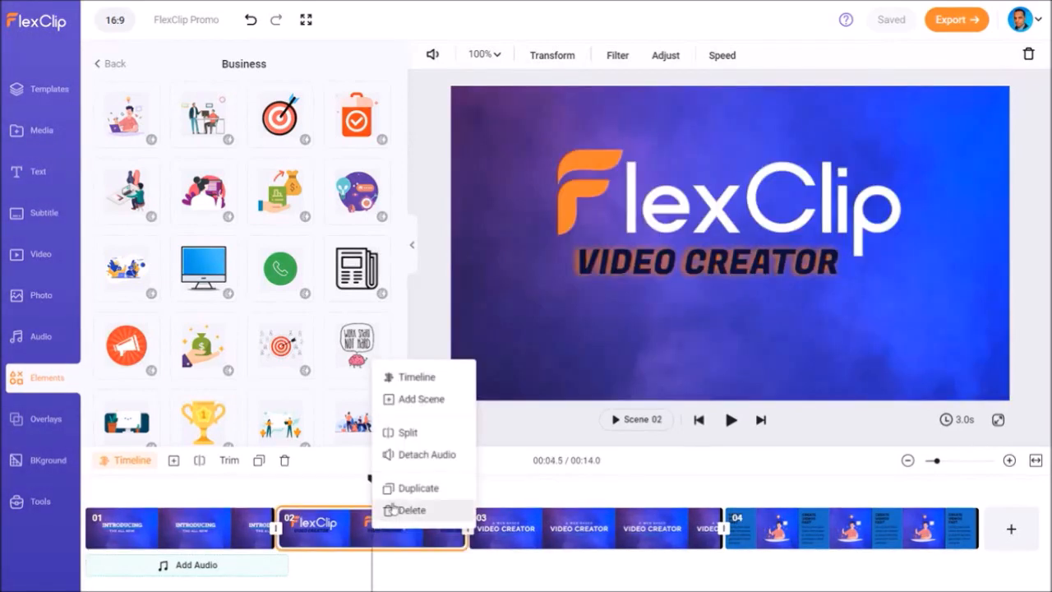
pyautogui.click(413, 490)
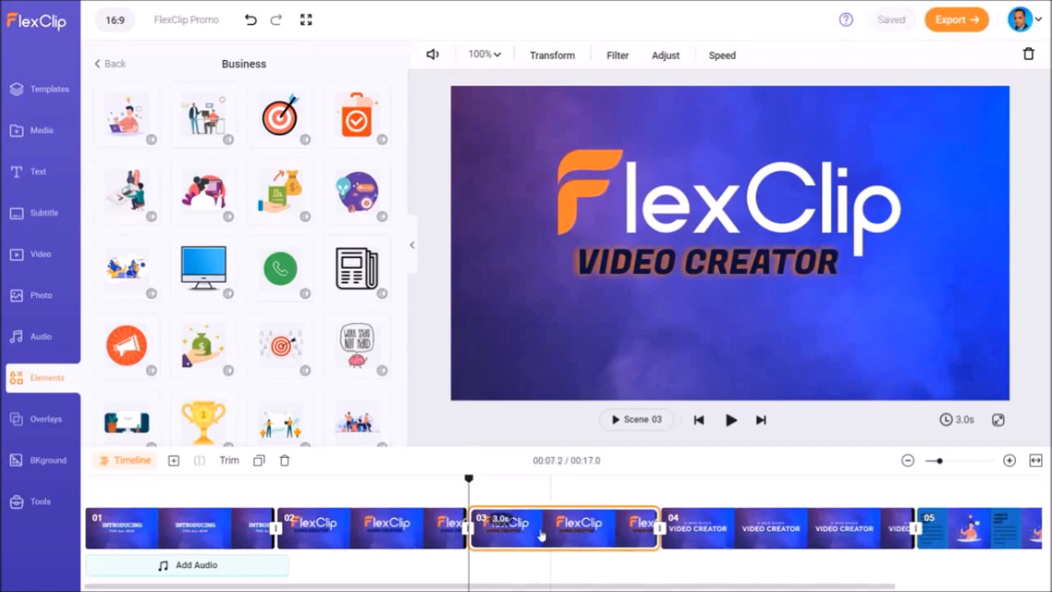
pyautogui.moveTo(532, 536); pyautogui.dragTo(772, 536)
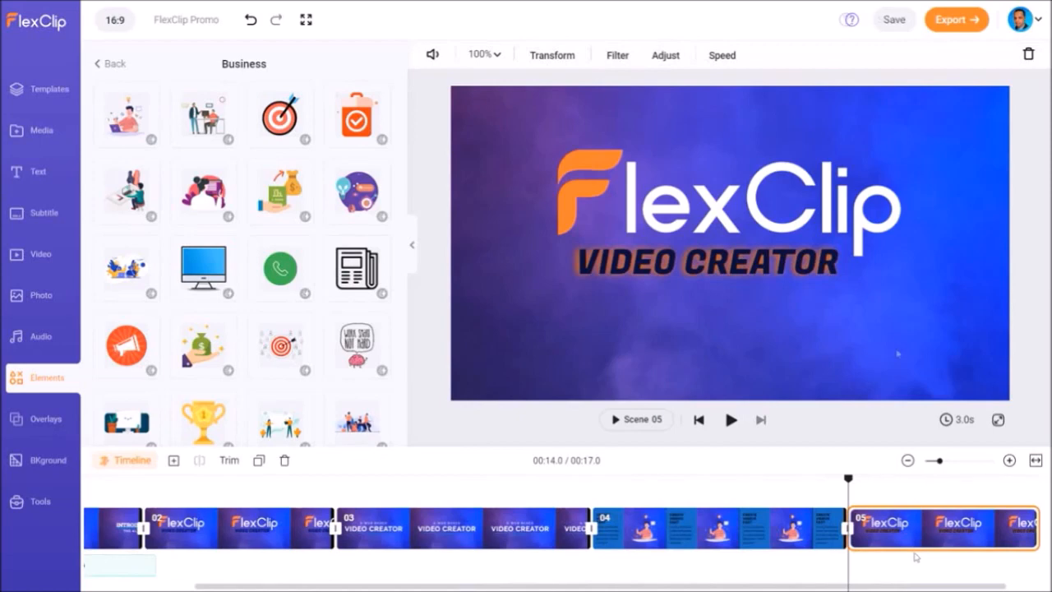
# Shrink the FlexClip logo with its VIDEO CREATOR text in scene 05 and move it to the frame's upper right.
pyautogui.click(892, 276)
pyautogui.moveTo(909, 289); pyautogui.dragTo(787, 233)
pyautogui.moveTo(730, 183); pyautogui.dragTo(904, 170)
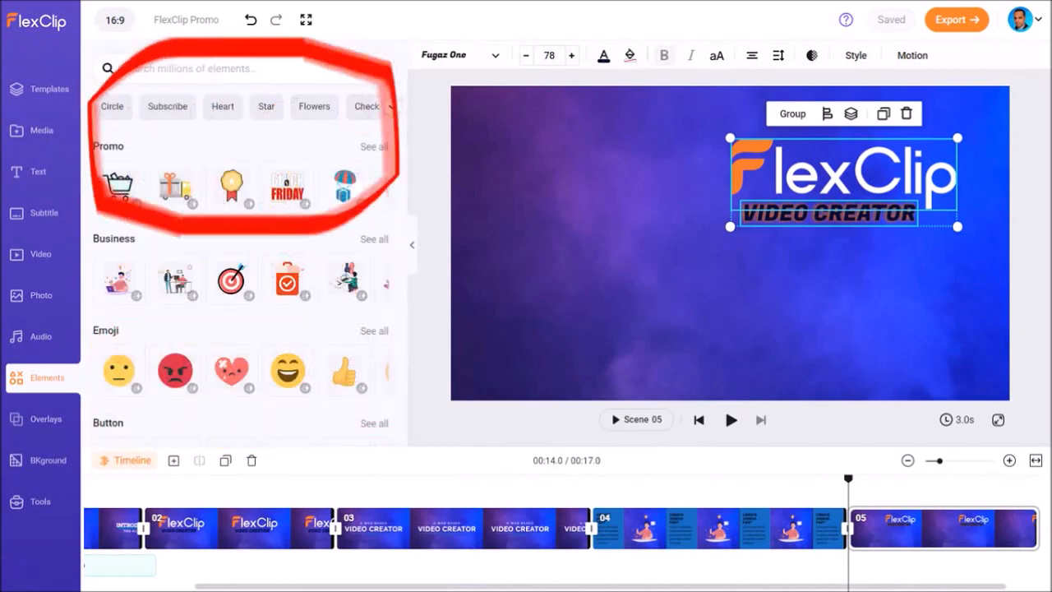
# Search the elements for "gift box" and add the opened yellow-and-blue gift box with stars to scene 05.
pyautogui.click(210, 68)
pyautogui.write('gift bo')
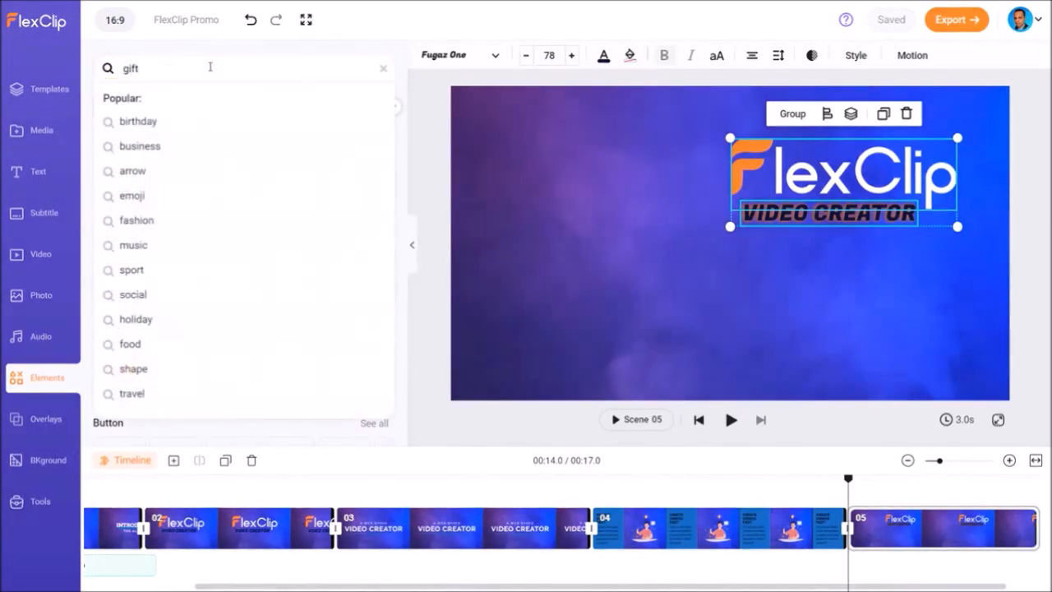
pyautogui.write('x')
pyautogui.press('Return')
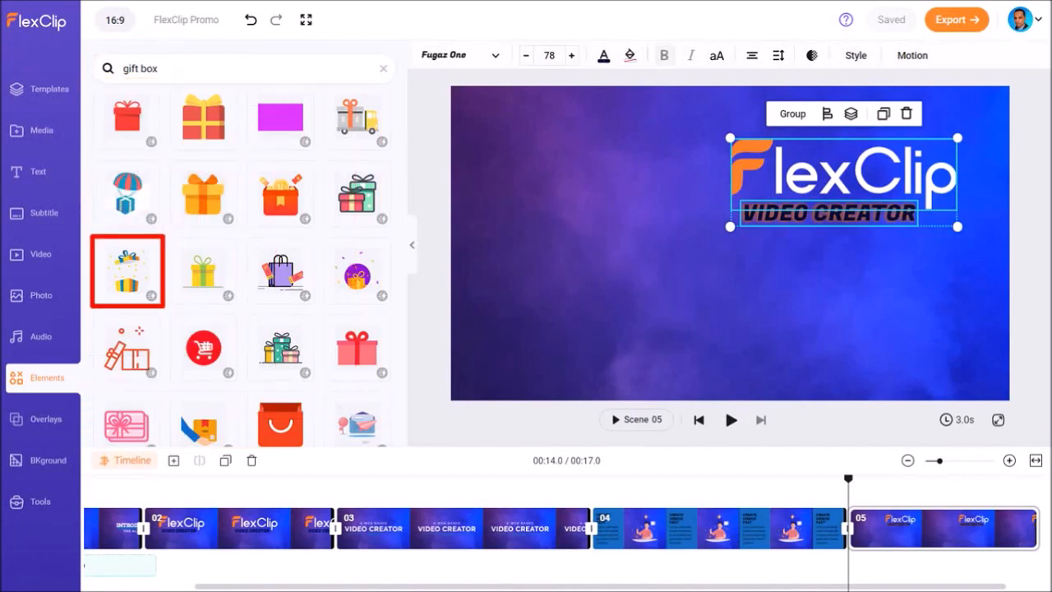
pyautogui.click(128, 275)
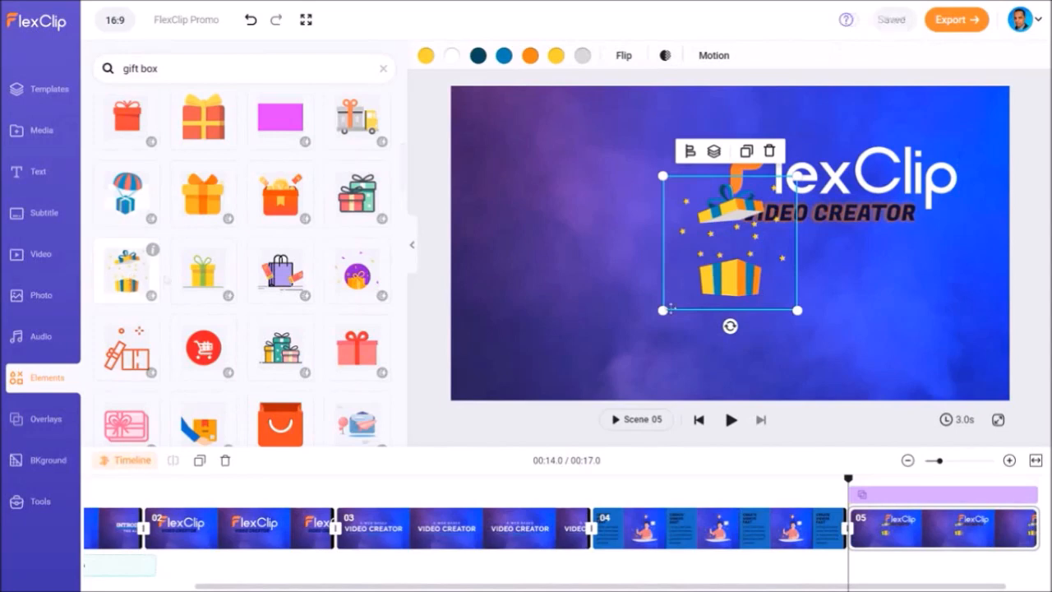
# Enlarge the gift box to fill the frame's left half and give it the Popup entrance animation.
pyautogui.moveTo(662, 310); pyautogui.dragTo(526, 433)
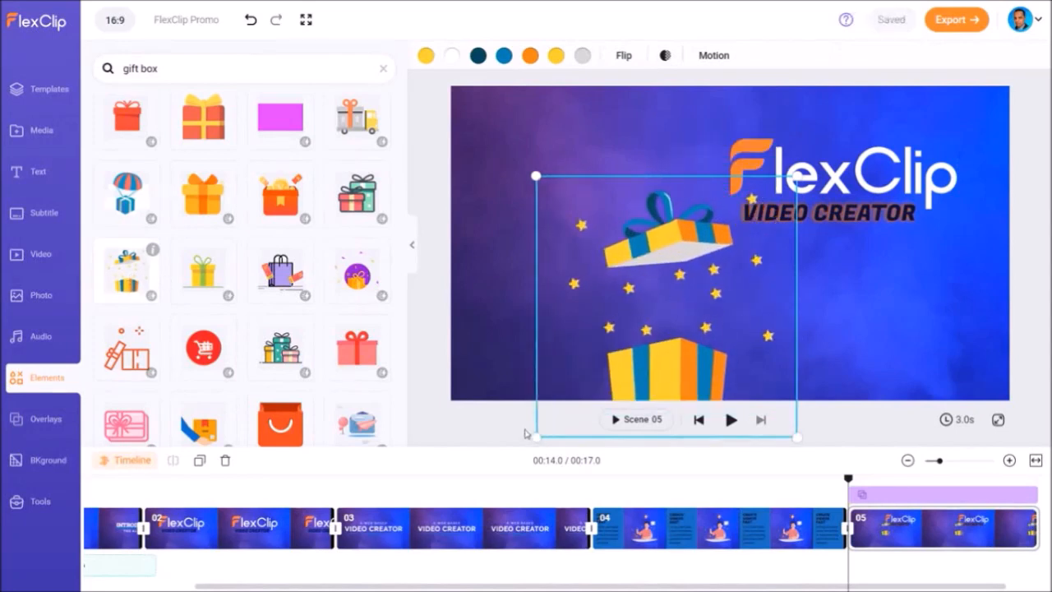
pyautogui.moveTo(674, 363); pyautogui.dragTo(580, 304)
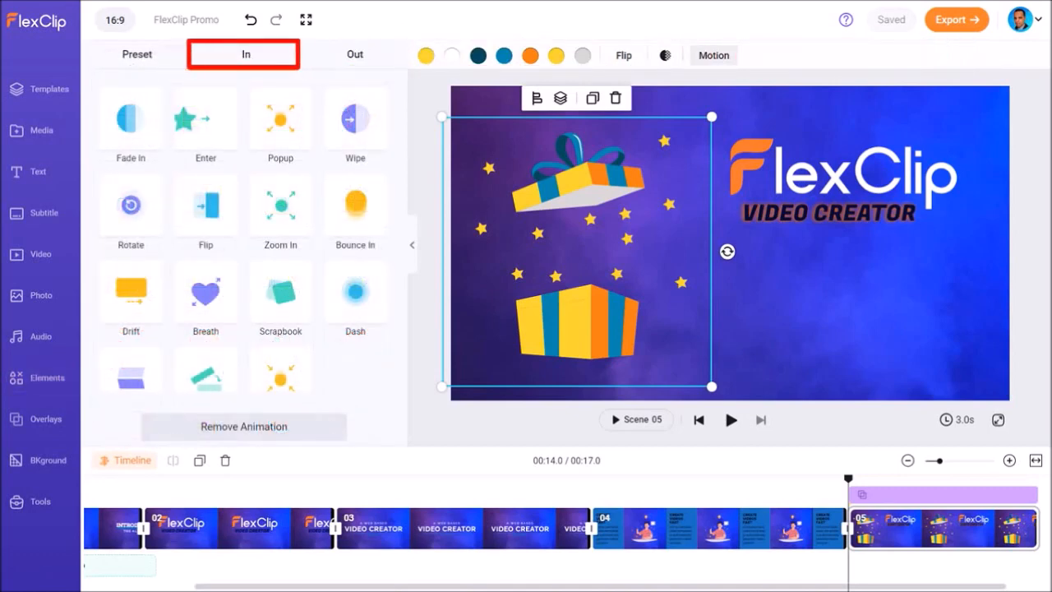
pyautogui.click(292, 136)
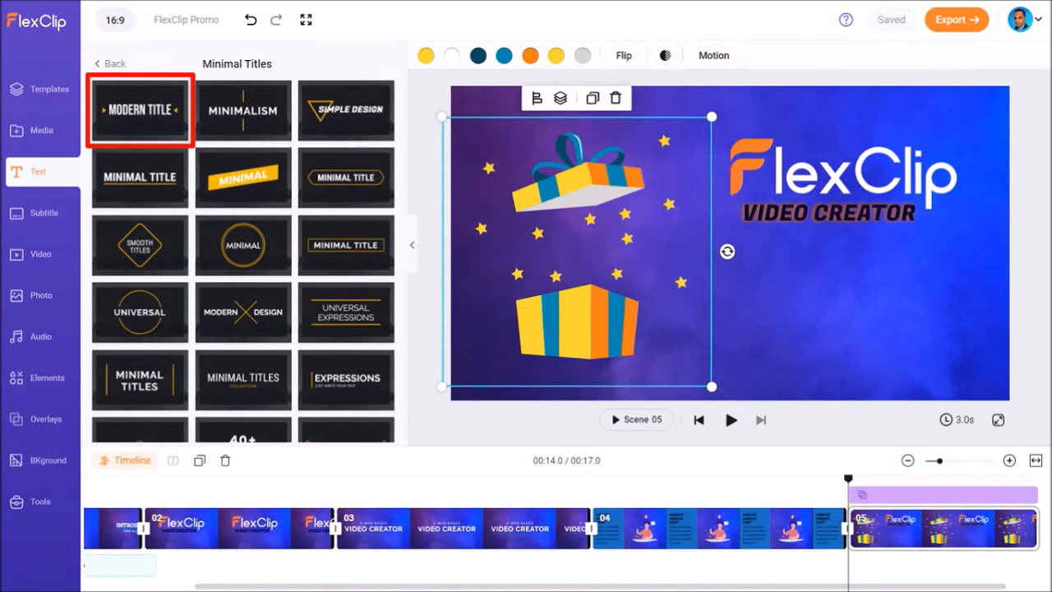
# Add the "Modern Title" text from the Minimal Titles collection to scene 05 and change it to "TRY IT FREE".
pyautogui.click(164, 122)
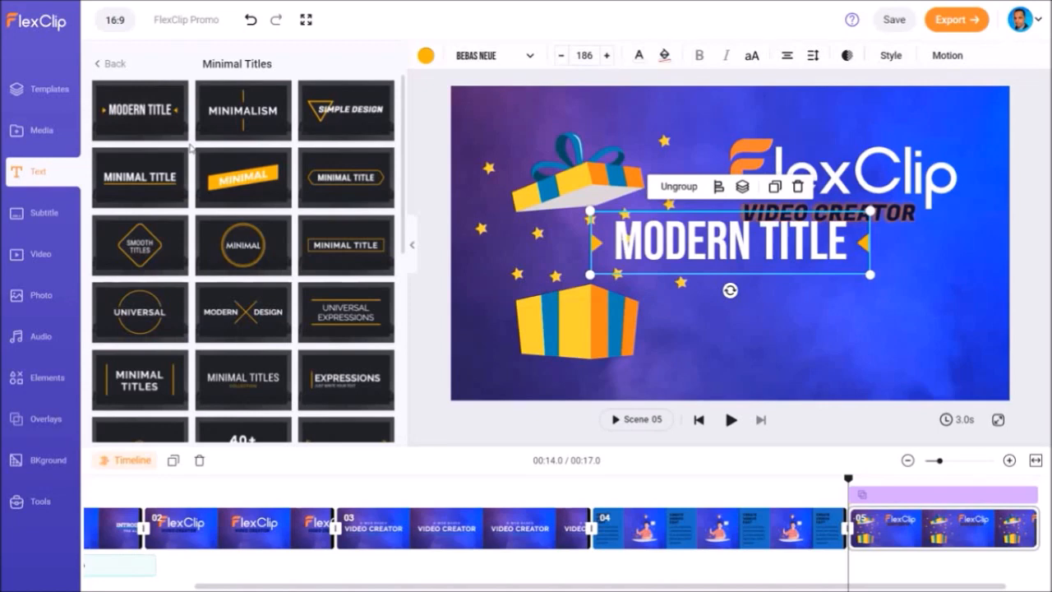
pyautogui.doubleClick(750, 246)
pyautogui.write('TRY IT FRE')
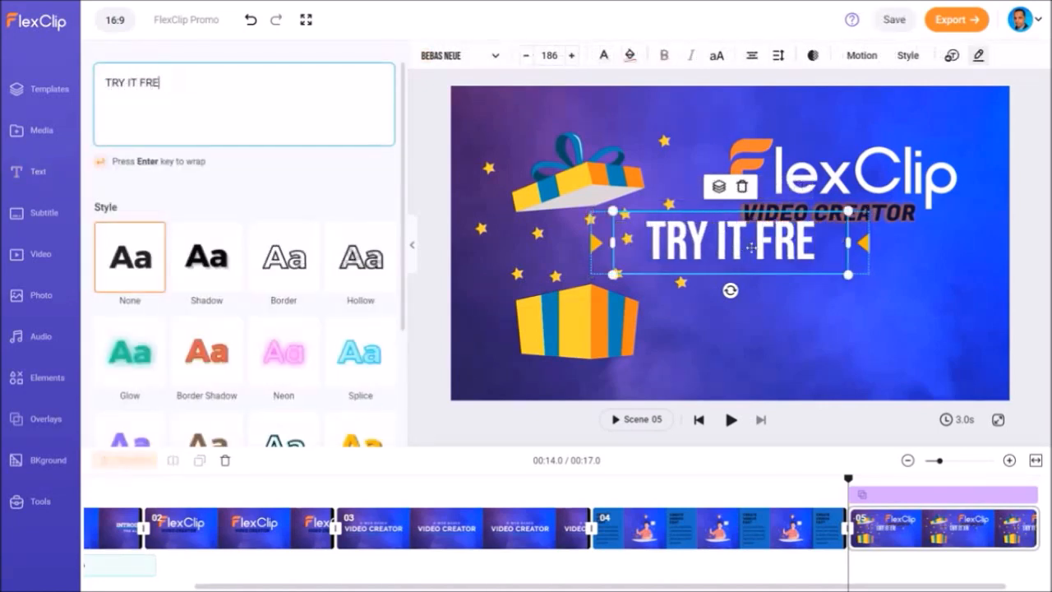
pyautogui.write('E')
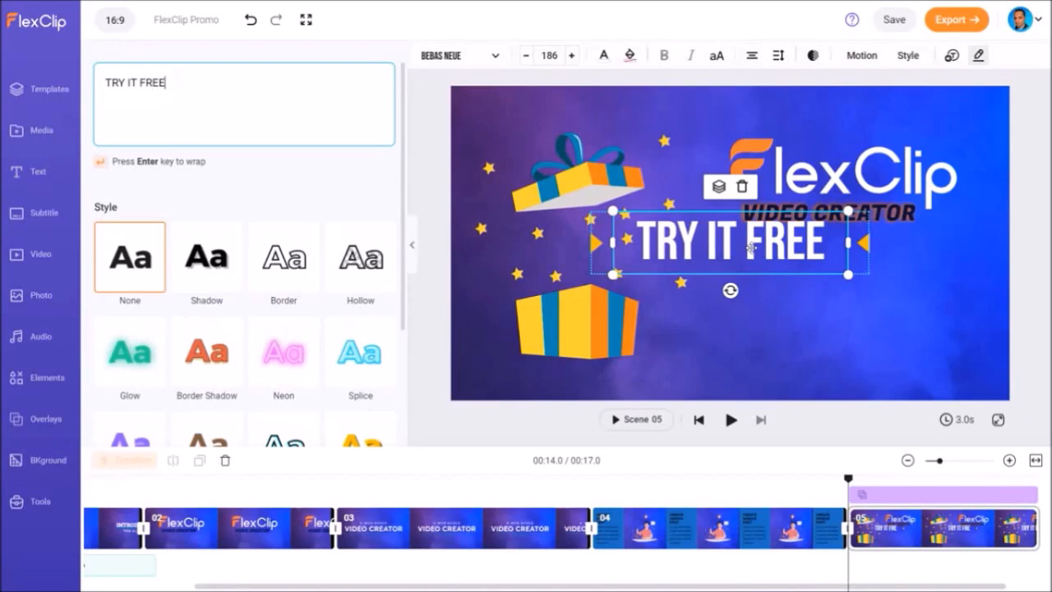
# Move the TRY IT FREE title below the FlexClip logo in scene 05 and shrink it to font size 143, centred under the logo.
pyautogui.click(750, 247)
pyautogui.moveTo(751, 247); pyautogui.dragTo(875, 321)
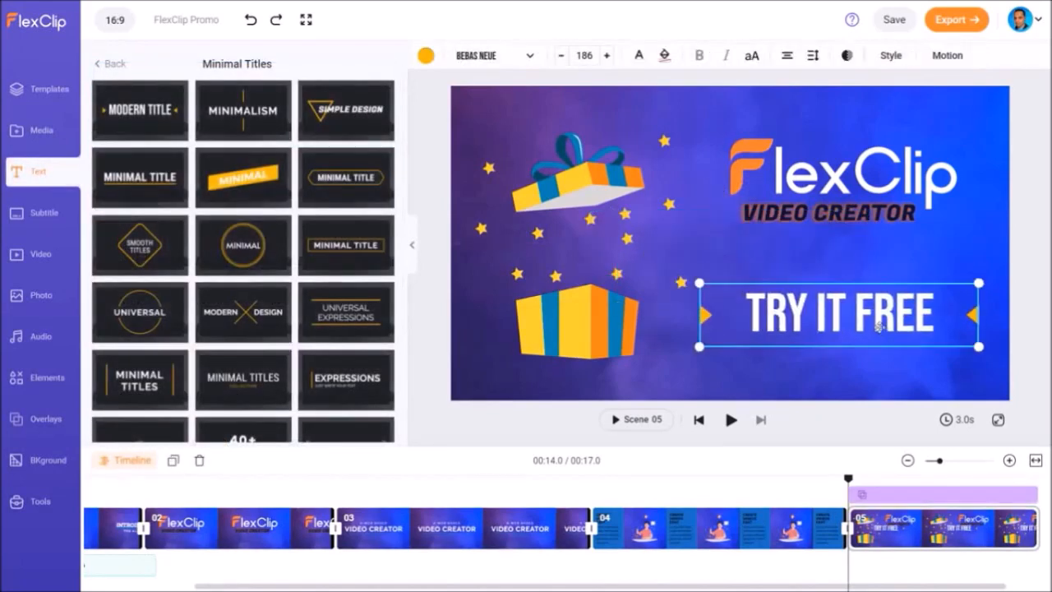
pyautogui.moveTo(978, 341); pyautogui.dragTo(923, 324)
pyautogui.moveTo(821, 304); pyautogui.dragTo(852, 309)
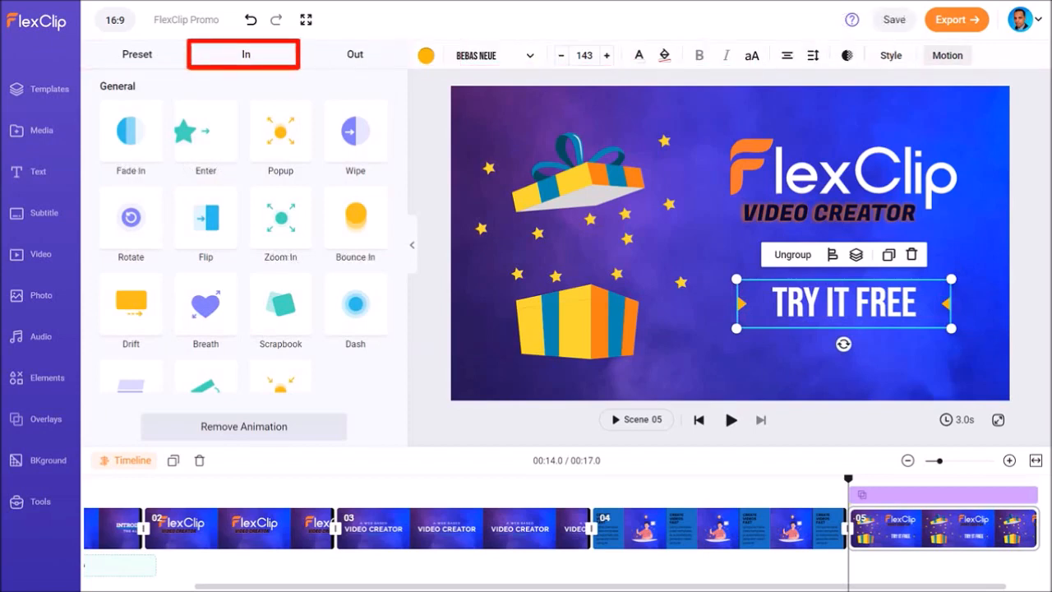
# Give the TRY IT FREE title the Stomp entrance animation and play scene 05 to preview it.
pyautogui.scroll(-2, 243, 238)
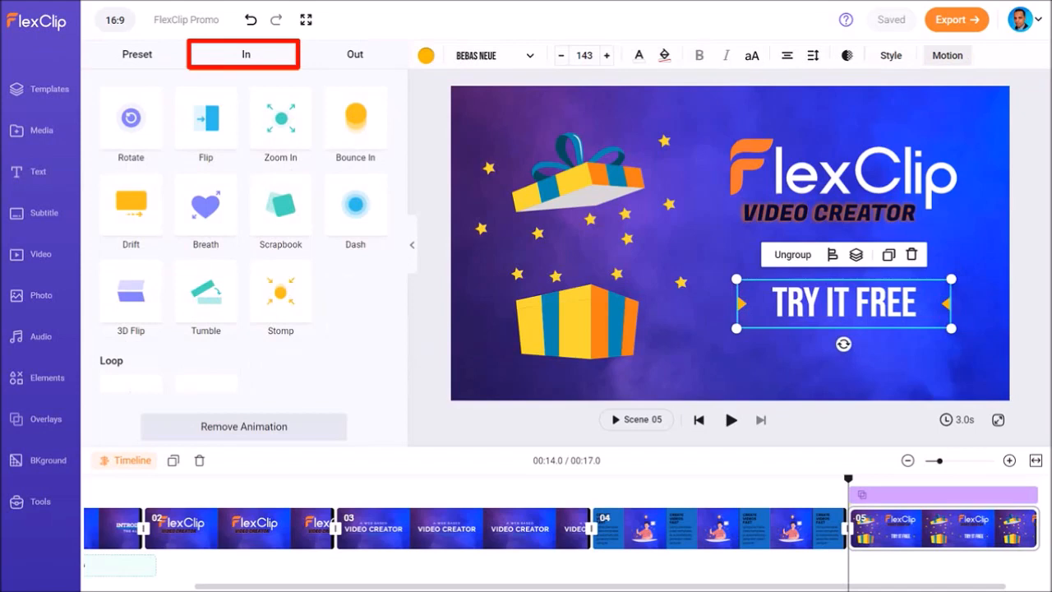
pyautogui.click(280, 291)
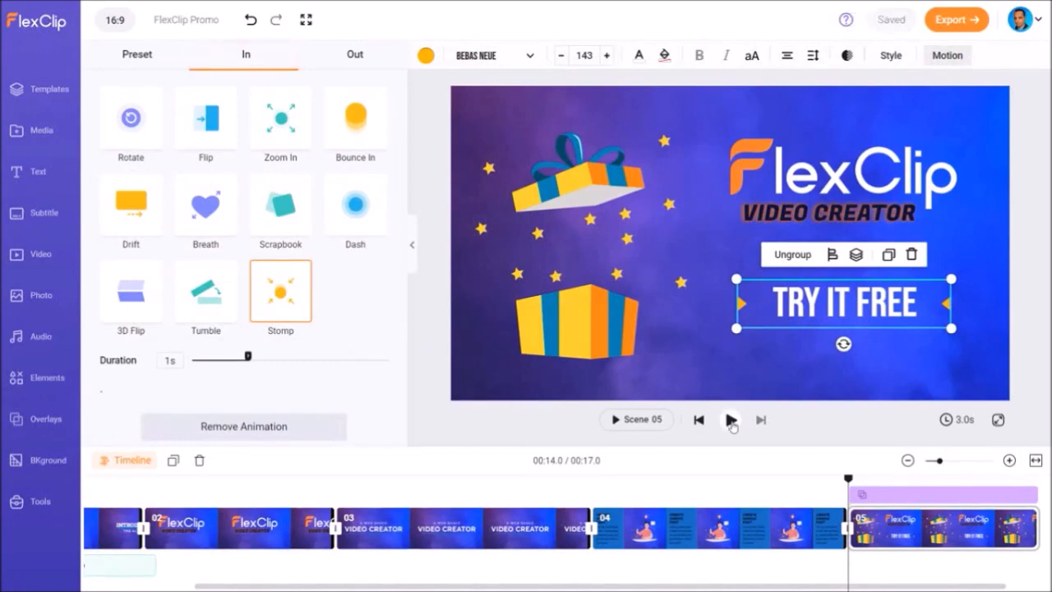
pyautogui.click(730, 420)
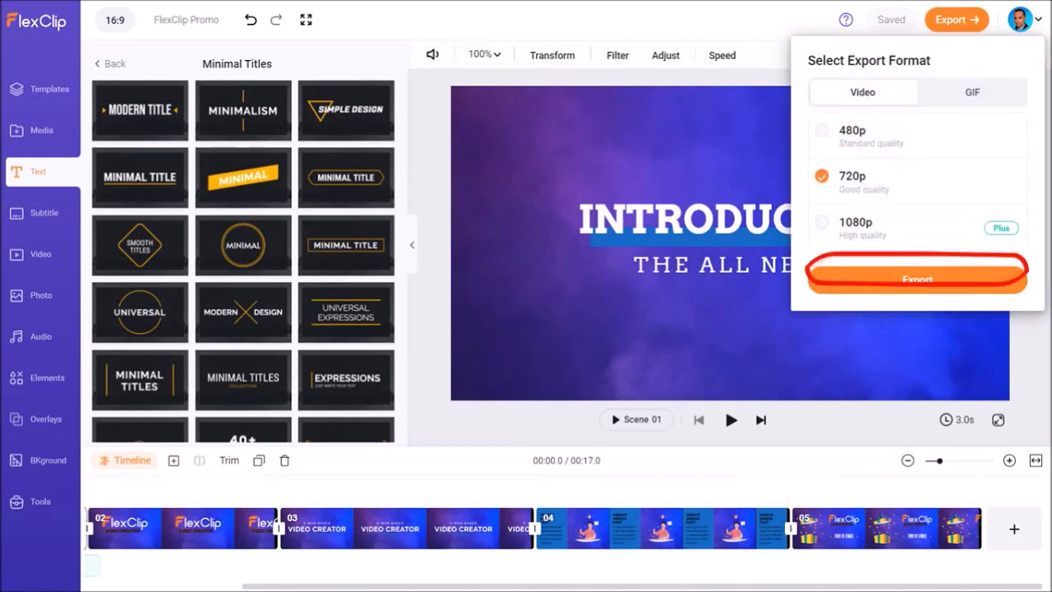
# Export the finished promo as a 720p video.
pyautogui.click(912, 285)
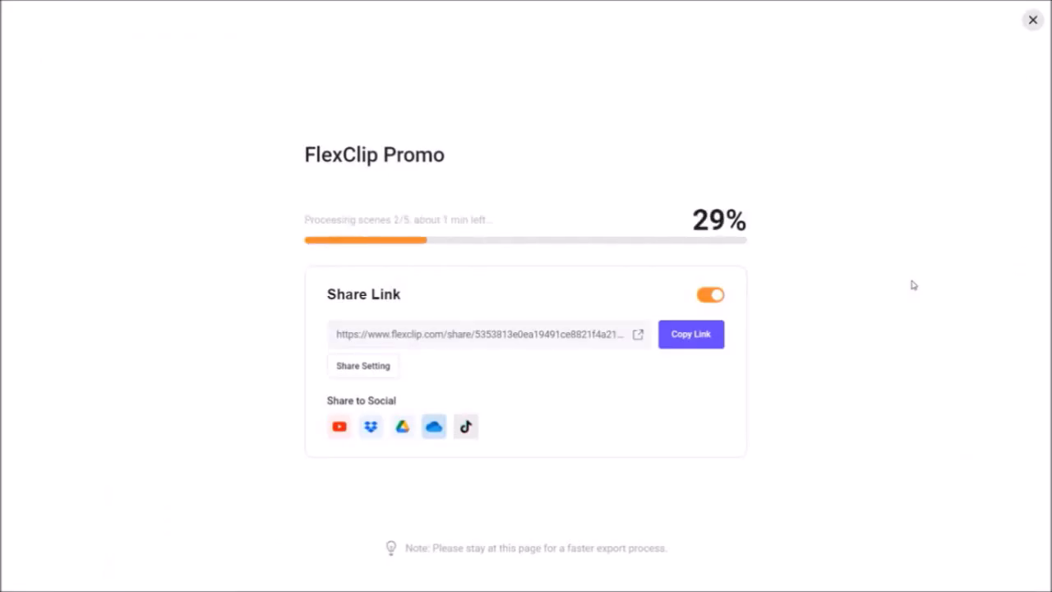